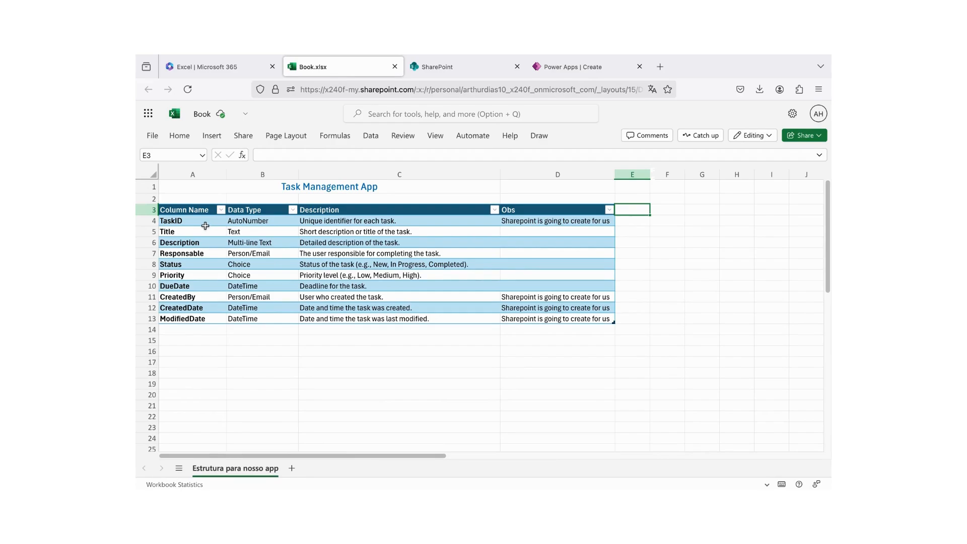
- Examine the Task Management App table, including its column names, data types and title
left_click_drag(202, 221, 527, 244)
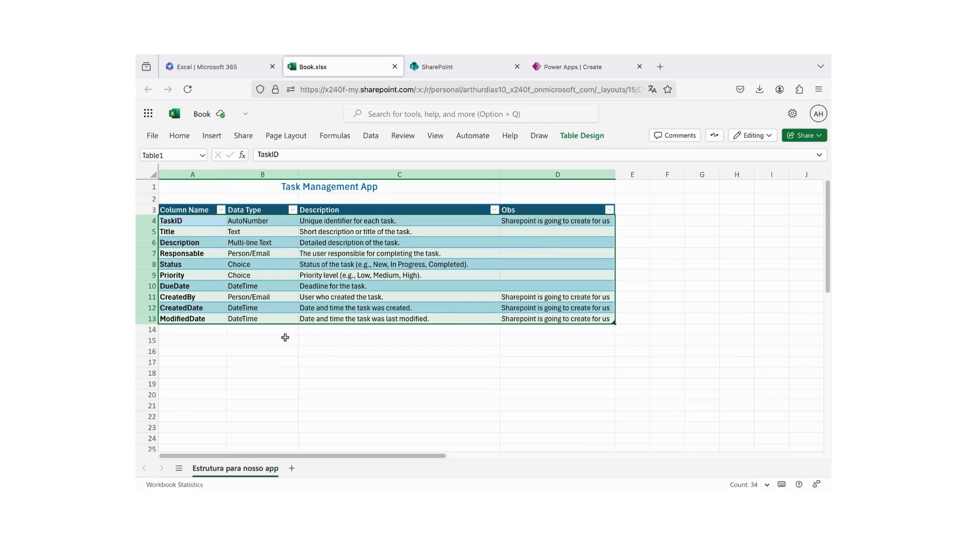
left_click(283, 244)
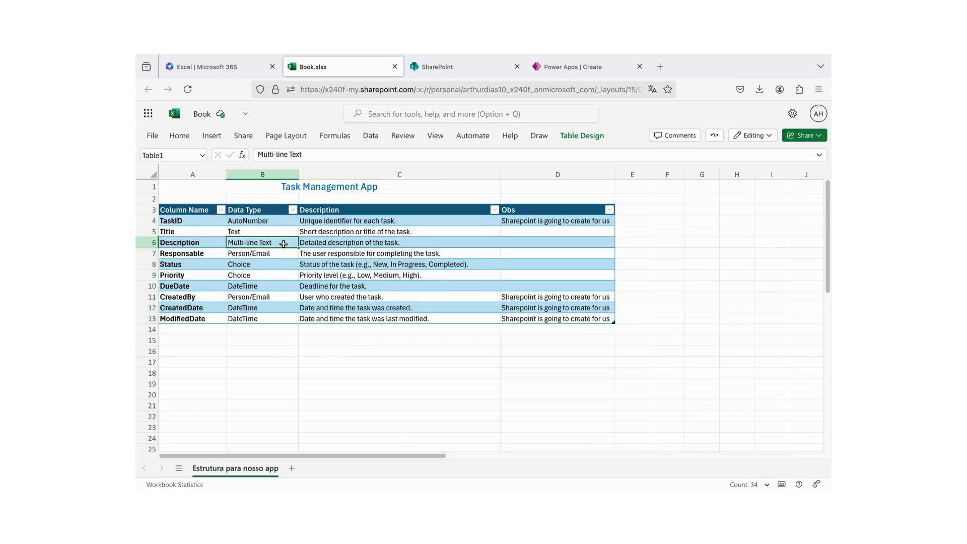
left_click(197, 211)
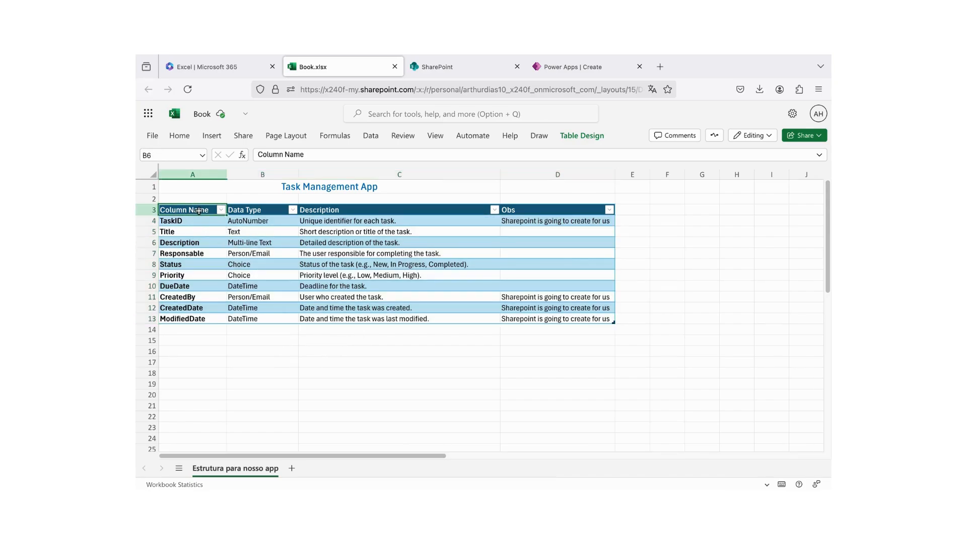
left_click(248, 209)
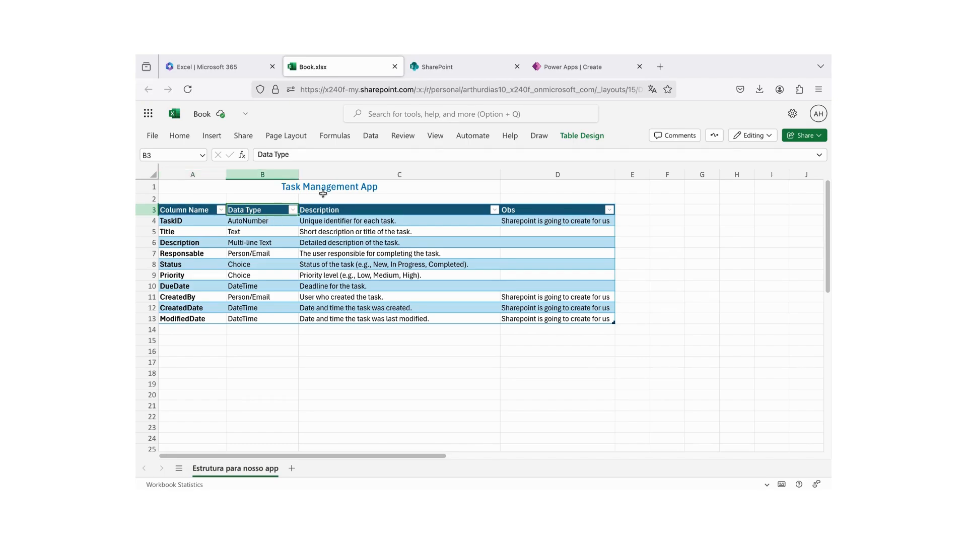
left_click(318, 189)
left_click(628, 212)
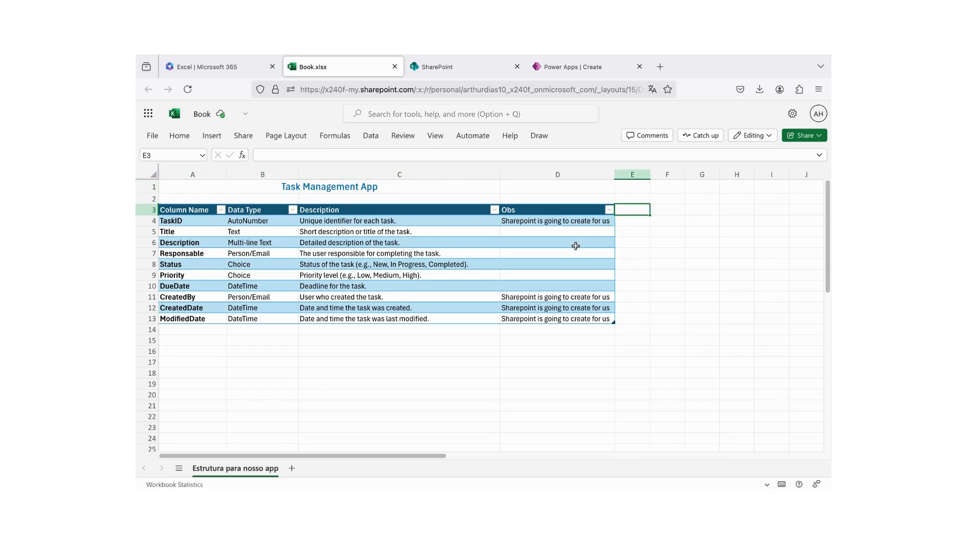
- Switch to Power Apps to look over the Microsoft 365 app launcher, and switch to the SharePoint start page
left_click(590, 75)
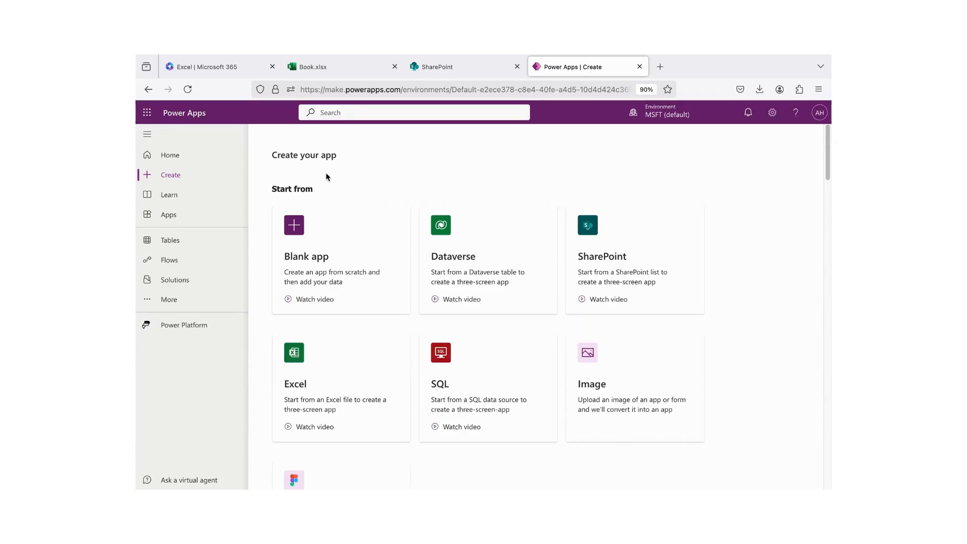
left_click(147, 113)
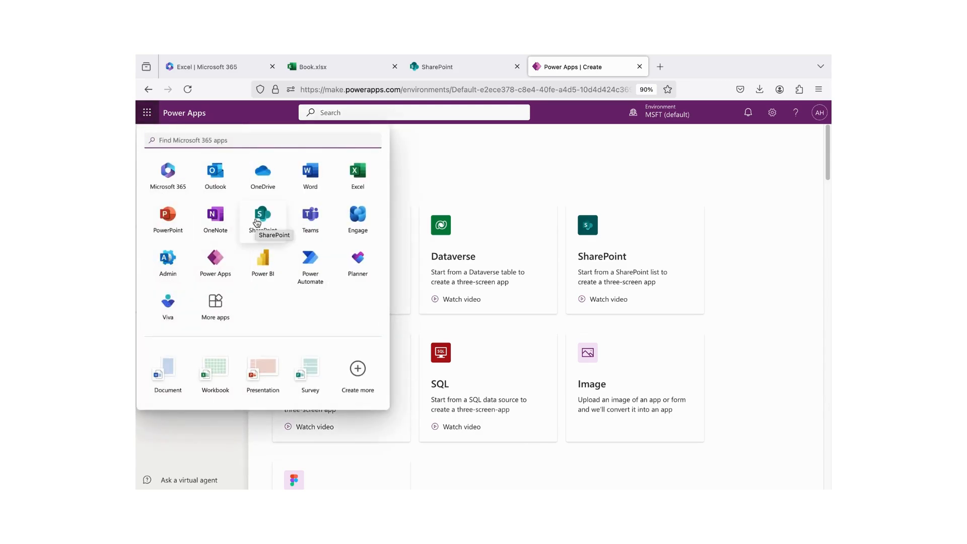
key("Escape")
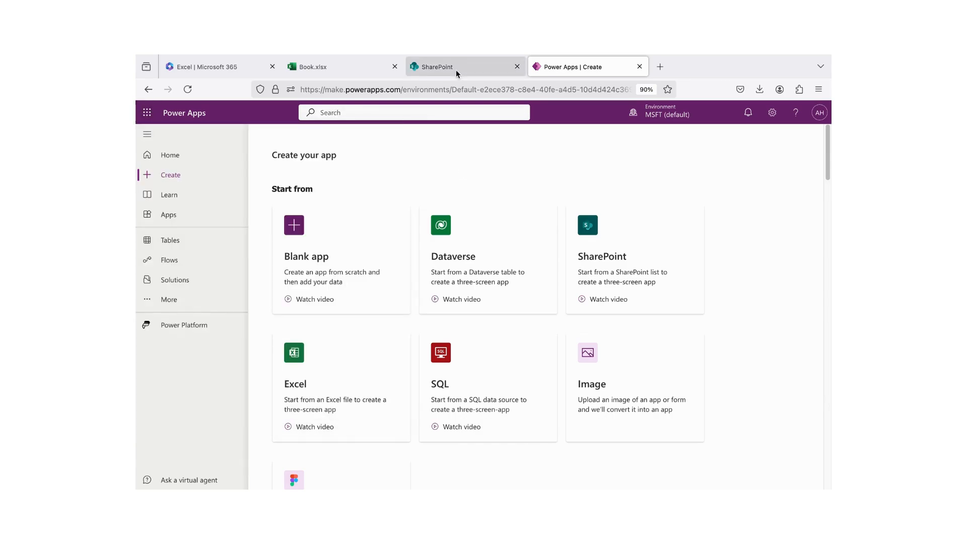
left_click(455, 69)
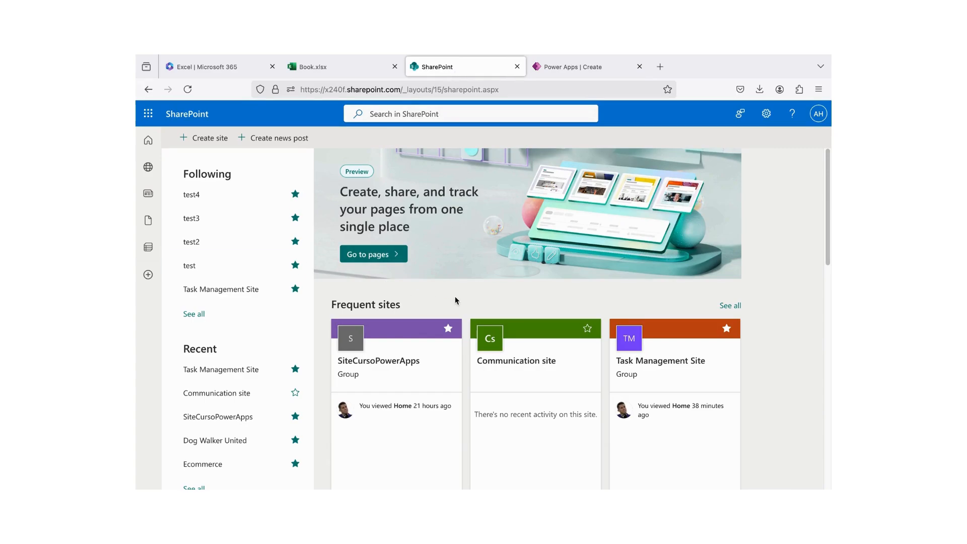
- Start a new team site using the Standard team template
left_click(215, 143)
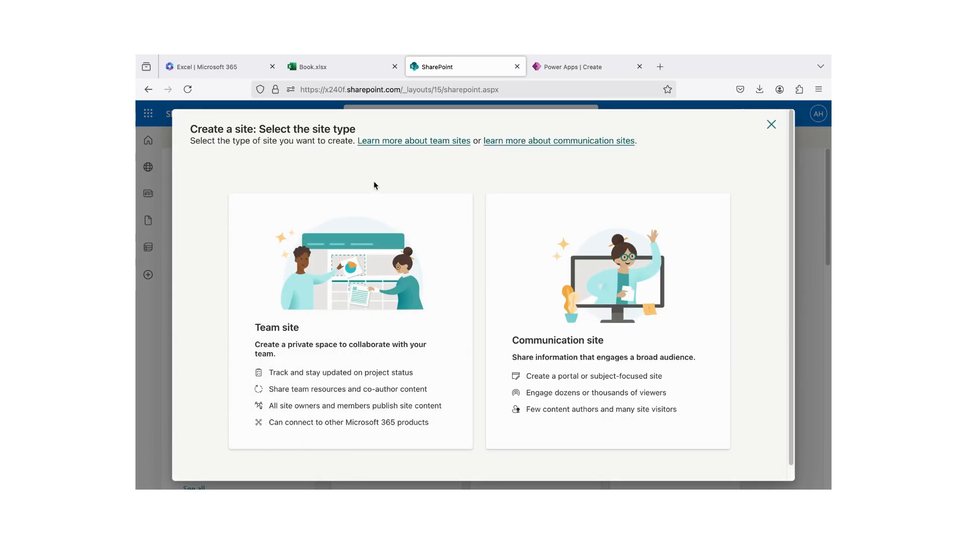
left_click(333, 309)
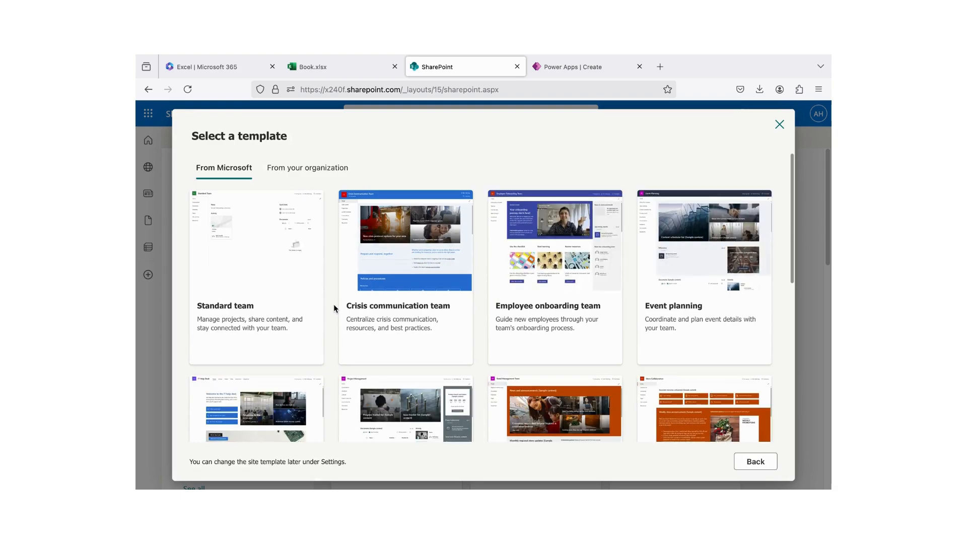
left_click(258, 272)
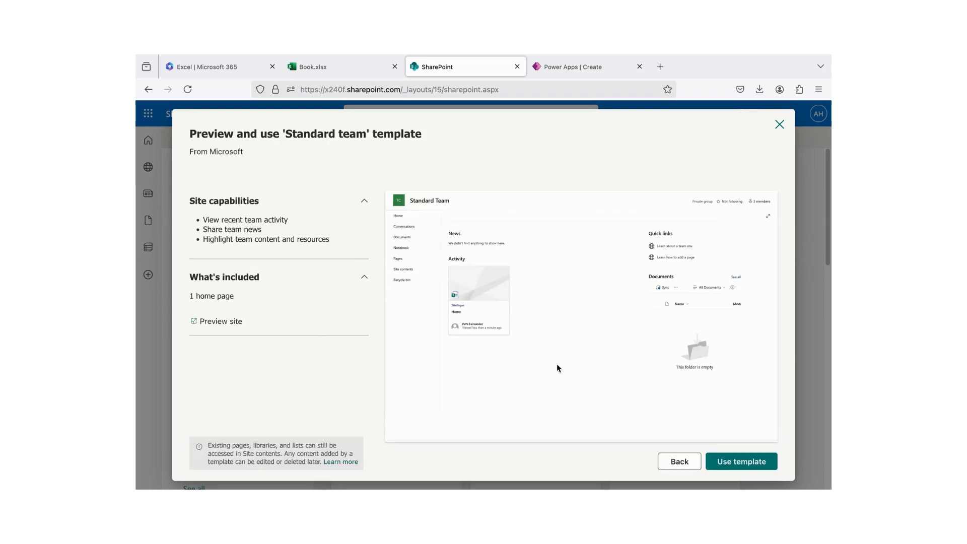
left_click(727, 461)
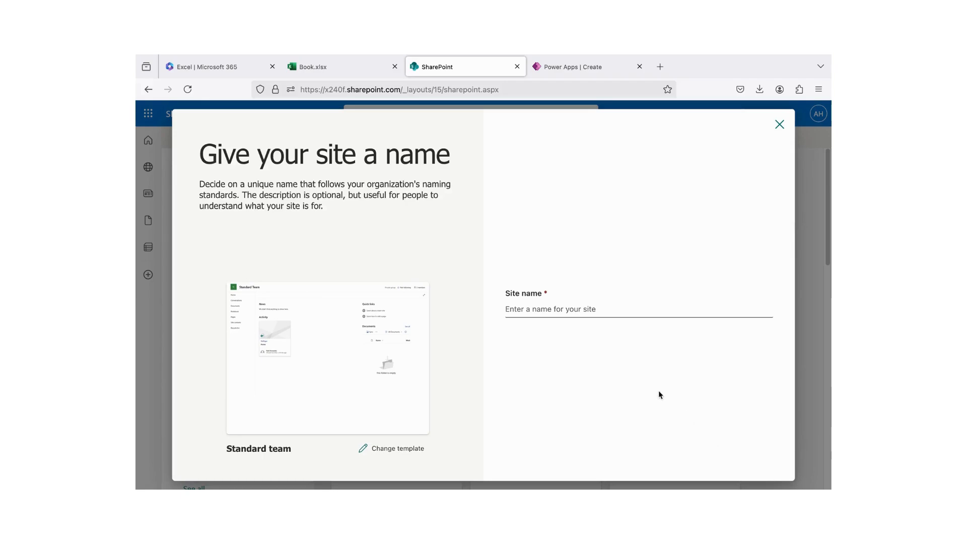
- Name the new team site test6 and continue to its language and privacy options
left_click(579, 312)
type("test")
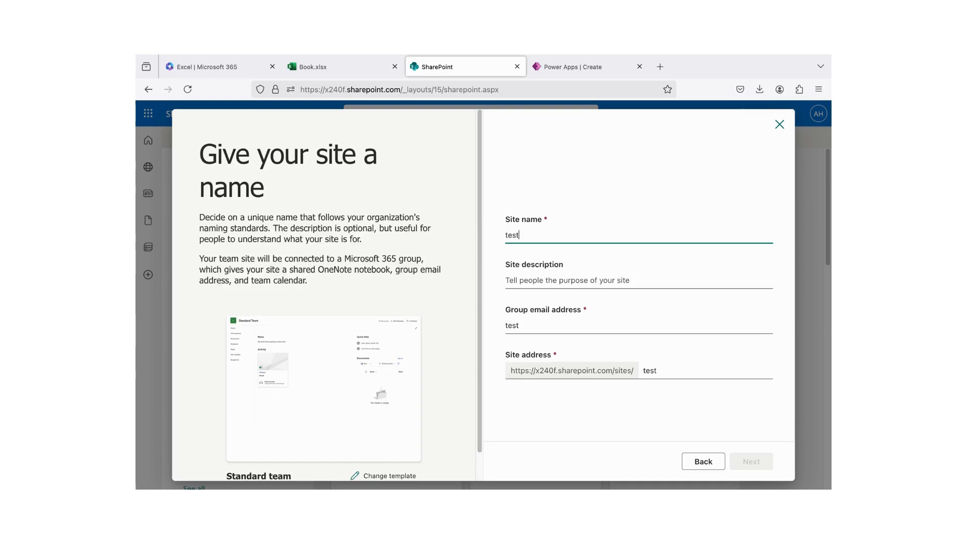
type("6")
left_click(626, 413)
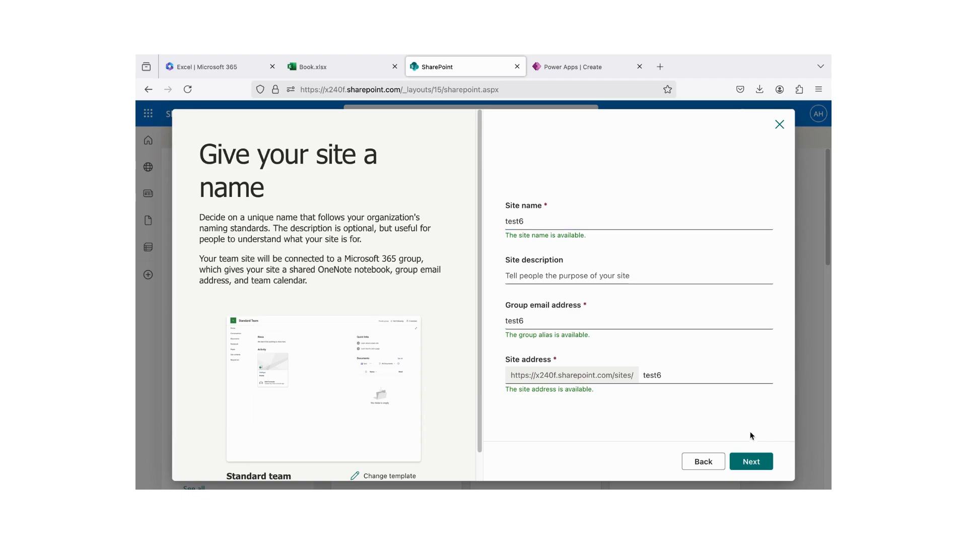
left_click(572, 218)
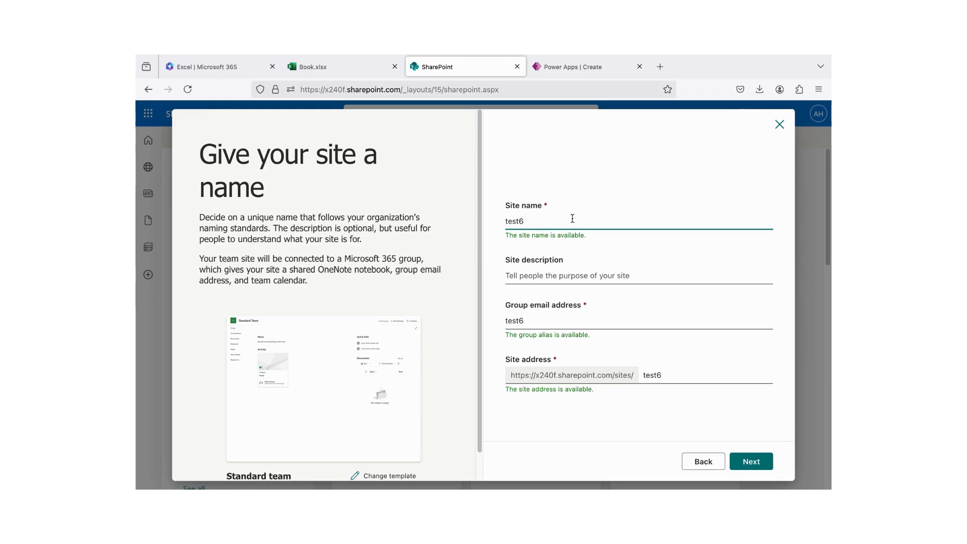
left_click(752, 456)
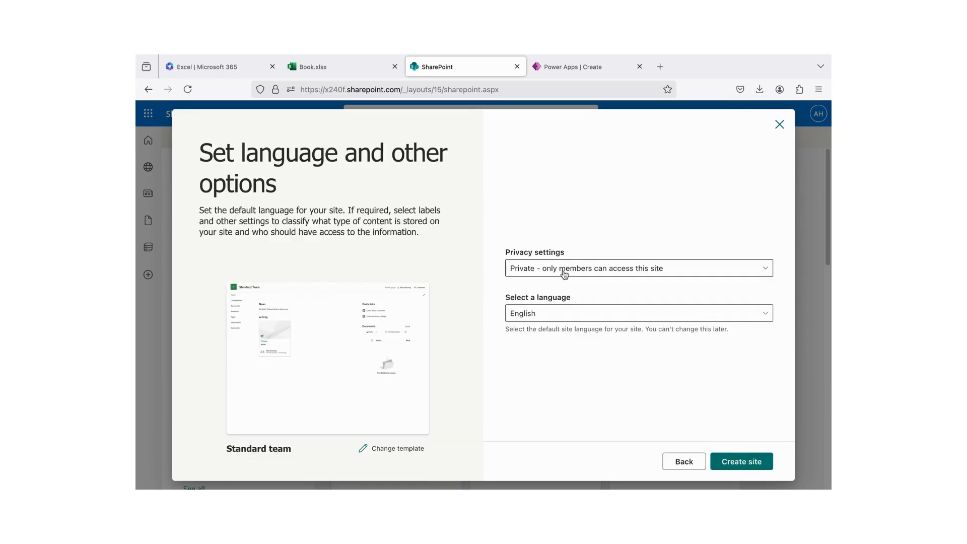
- Review the privacy choices, create the site as private and in English, and abandon the setup at the member stage
left_click(563, 273)
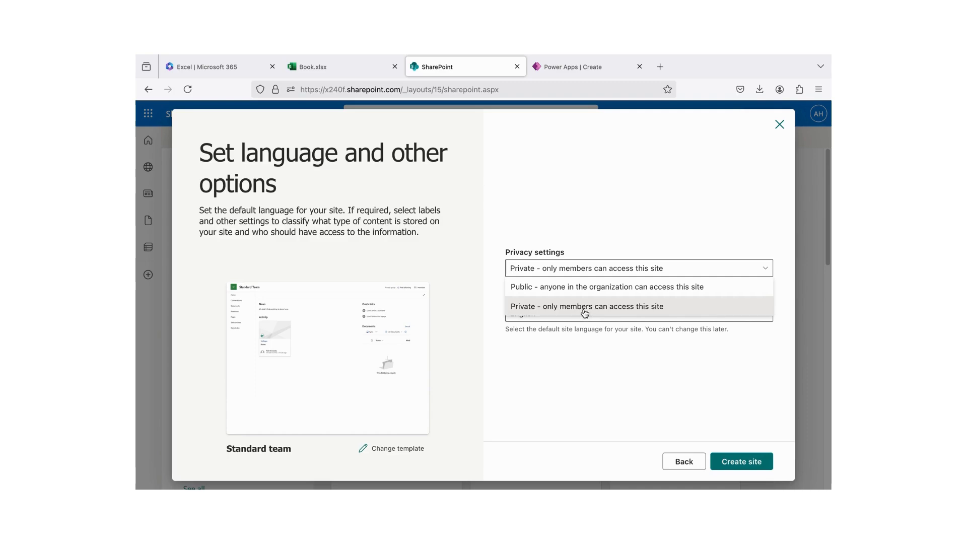
left_click(572, 343)
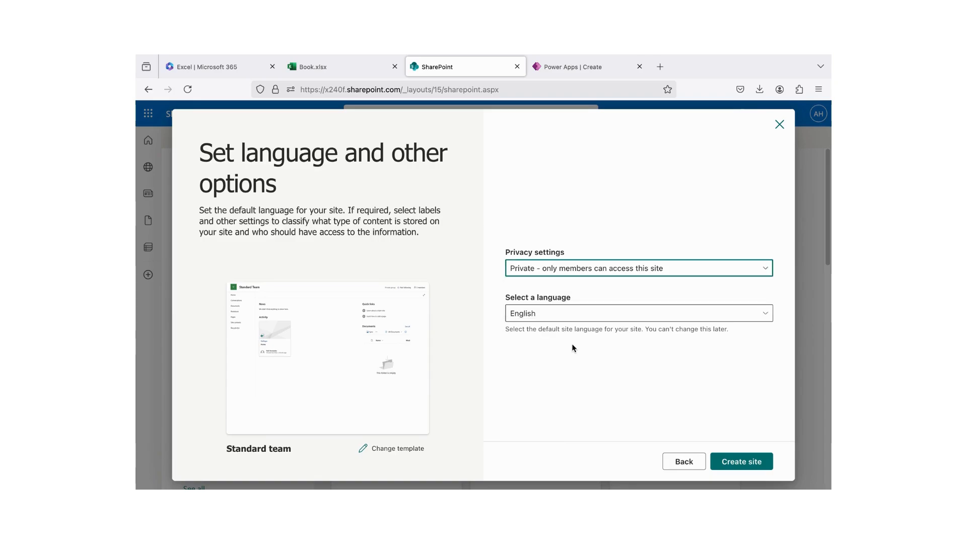
left_click(615, 353)
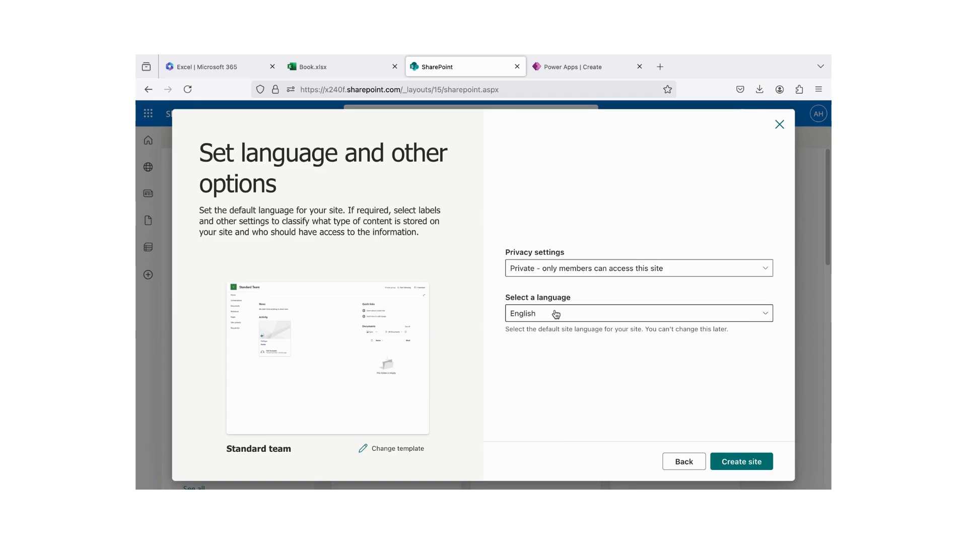
left_click(737, 457)
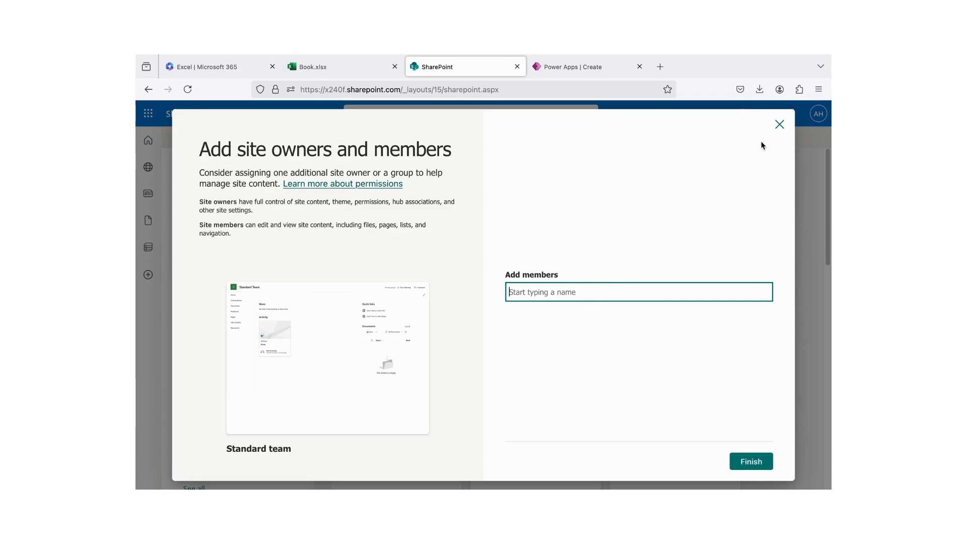
left_click(779, 126)
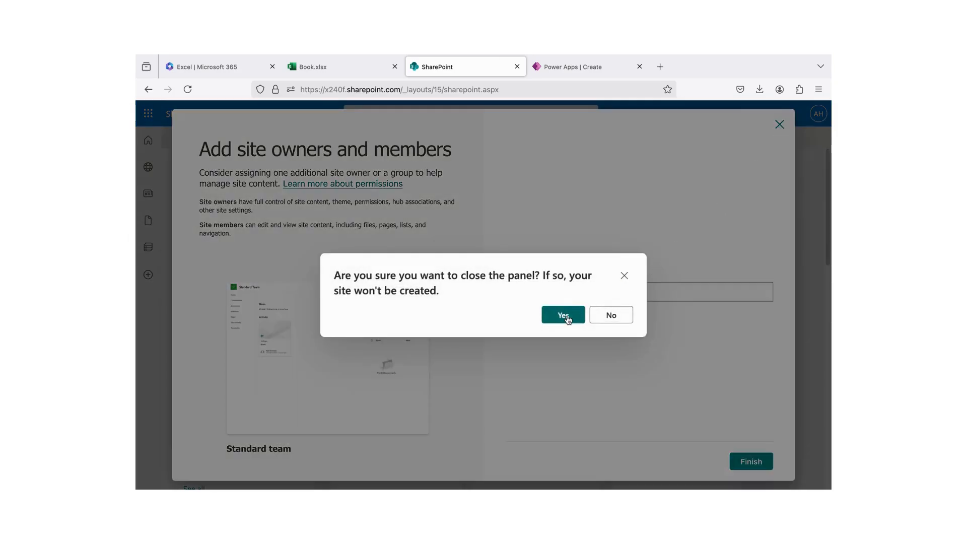
left_click(564, 316)
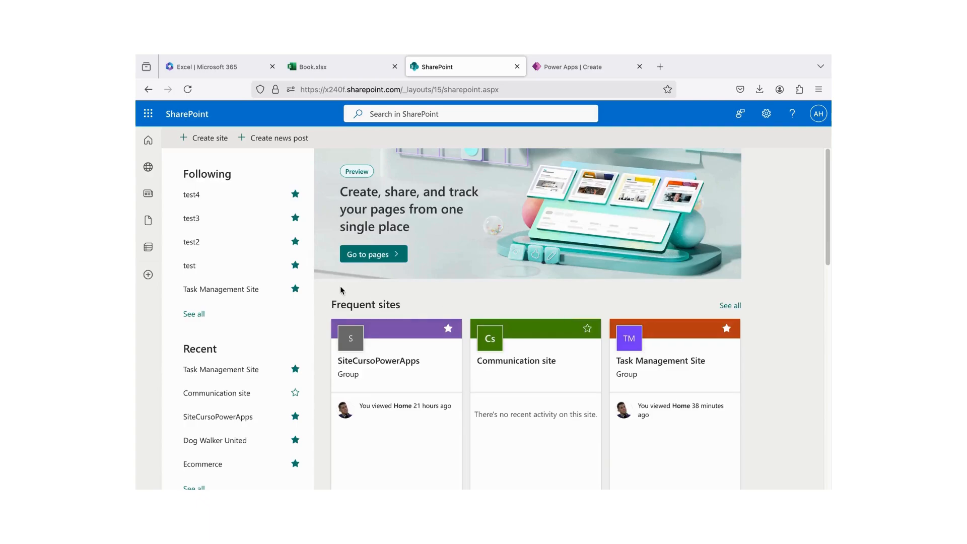
- Open the Task Management Site from the followed sites and close any navigation pane covering its home page
scroll(388, 280, "down", 3)
scroll(403, 282, "up", 3)
left_click(246, 295)
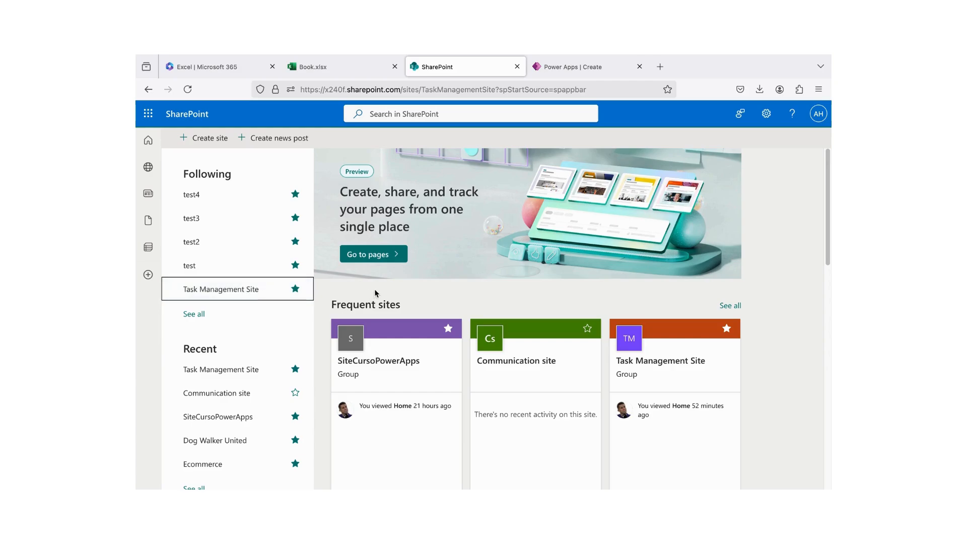
left_click(148, 167)
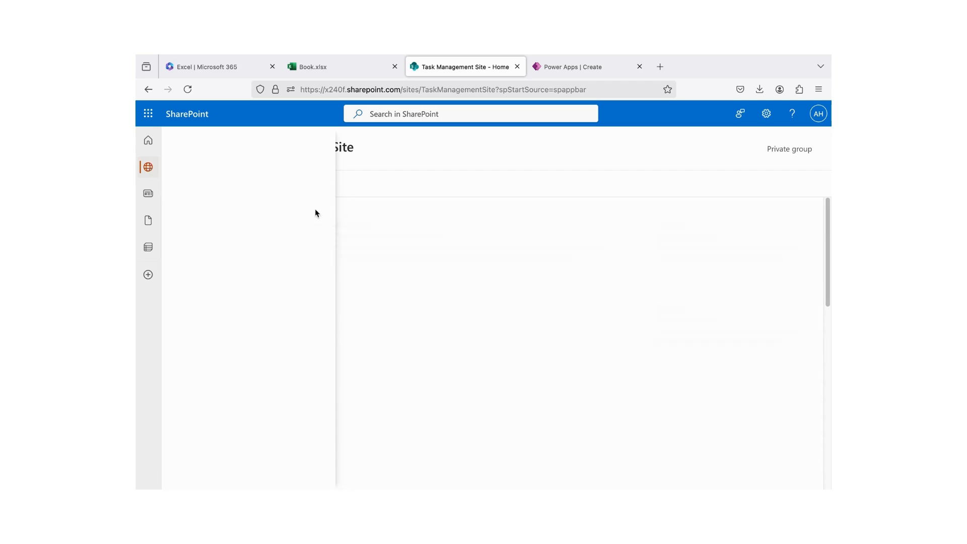
left_click(606, 180)
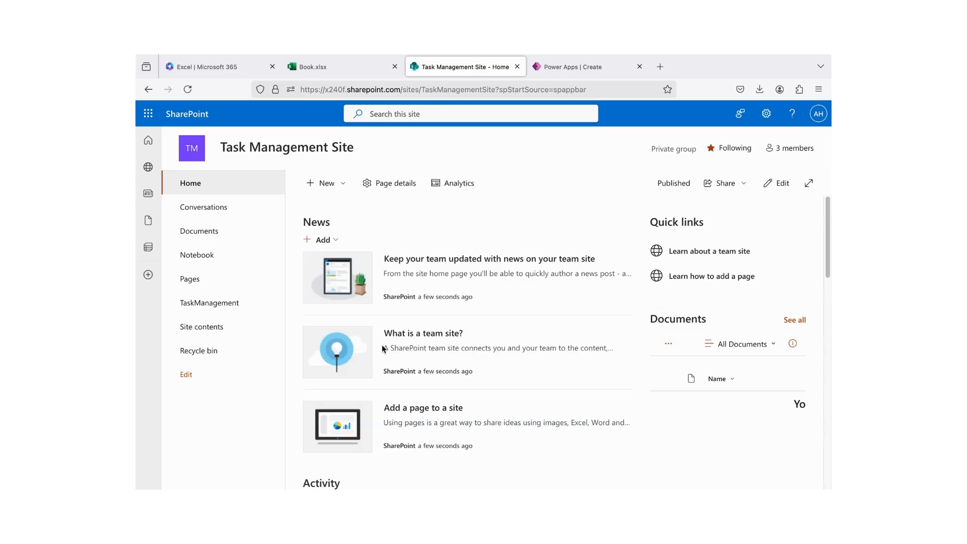
- Create a blank list named Task on the Task Management Site and keep it shown in site navigation
left_click(336, 188)
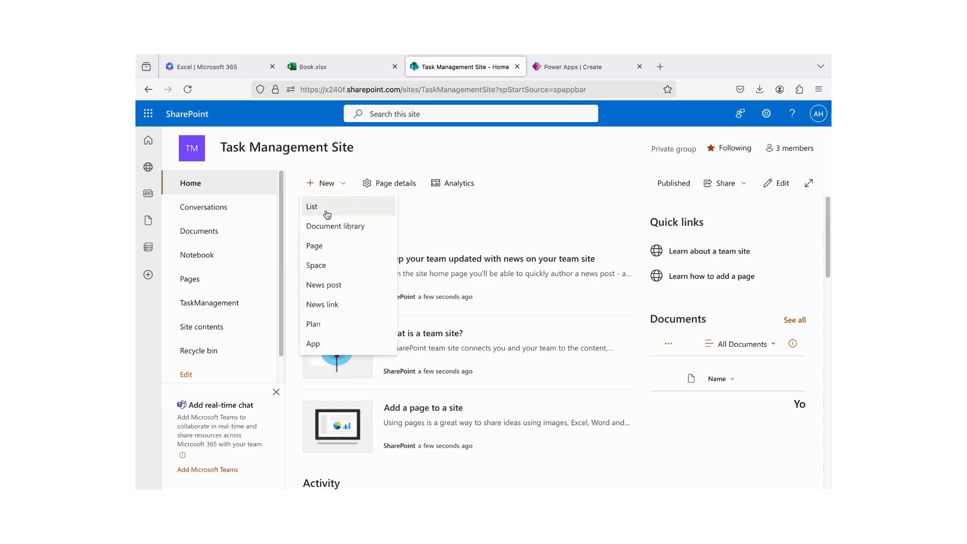
left_click(328, 214)
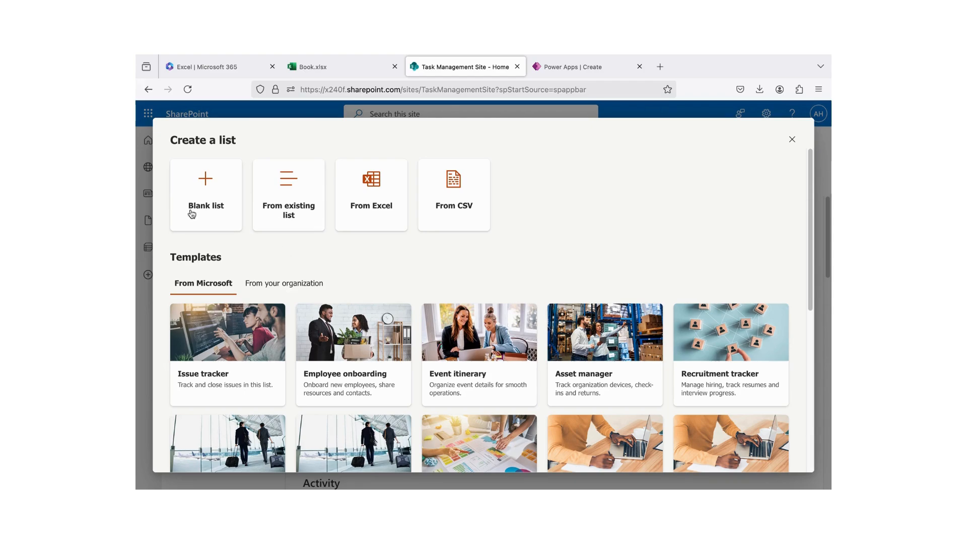
left_click(215, 208)
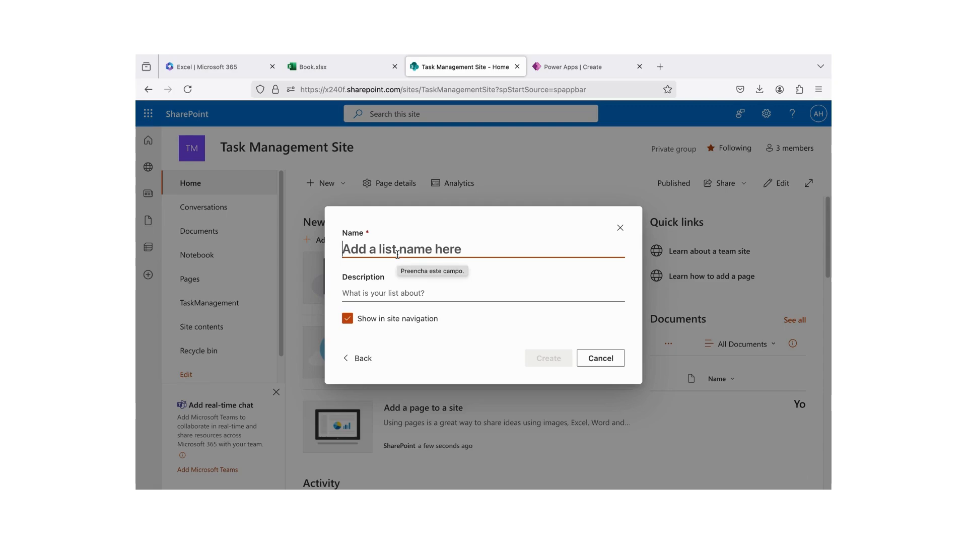
type("Task")
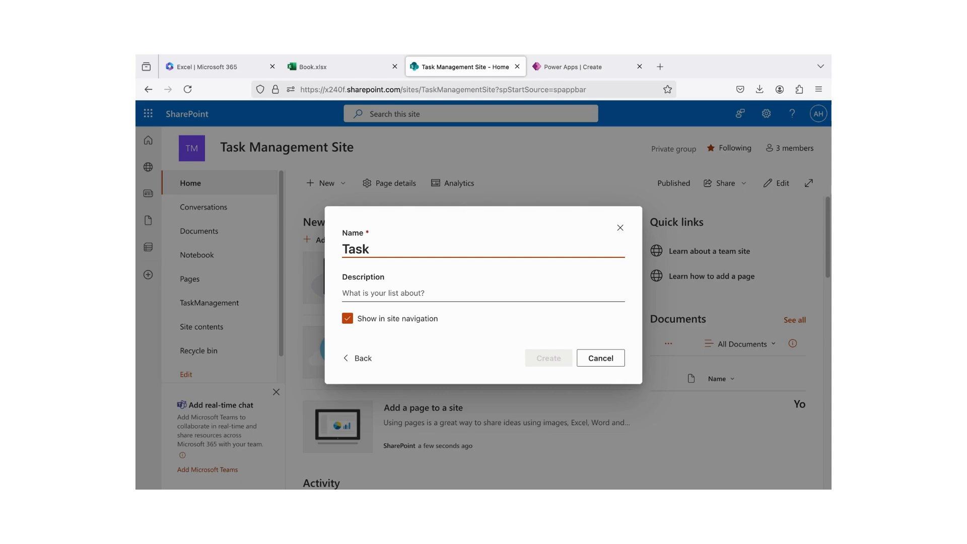
left_click(427, 339)
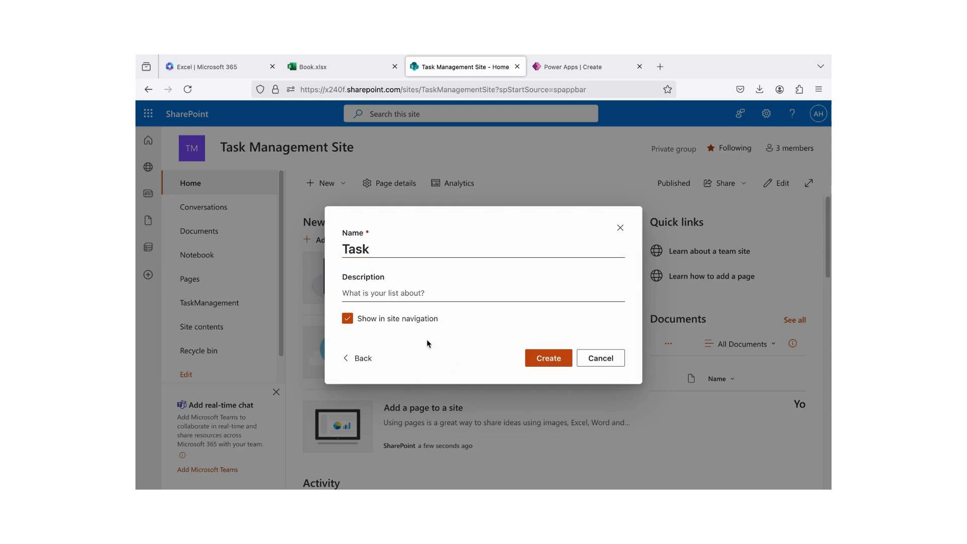
left_click(553, 365)
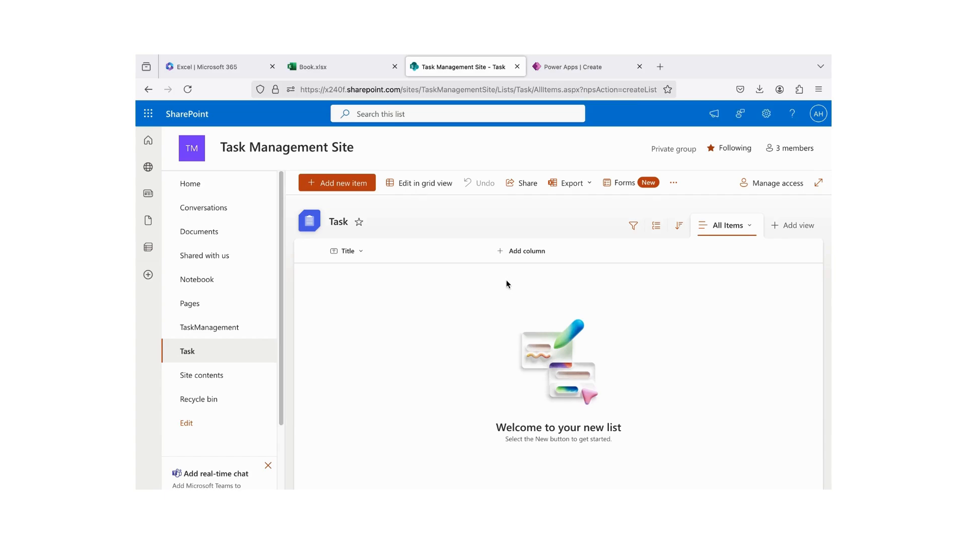
- Switch to Book.xlsx and highlight the Title row of the structure table to check its data type and description
mouse_move(350, 71)
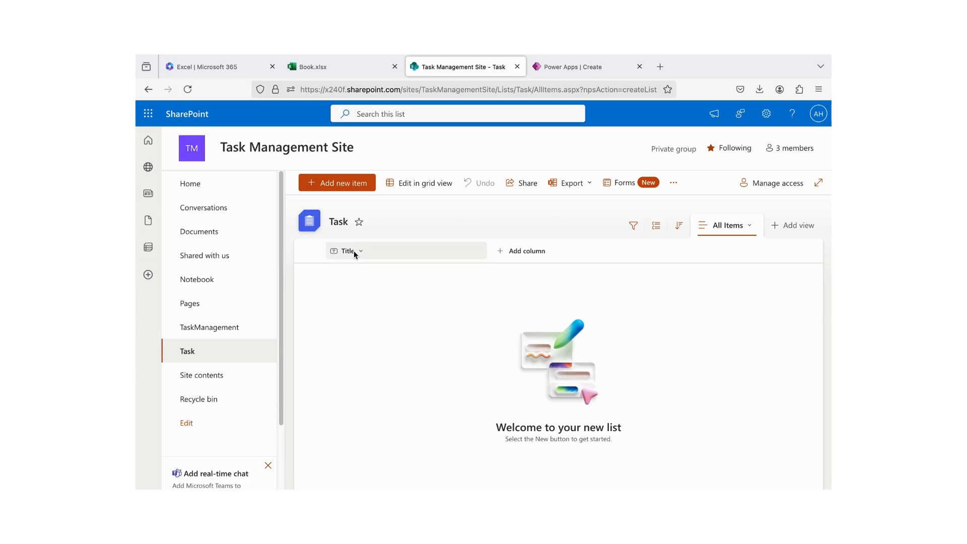
left_click(345, 66)
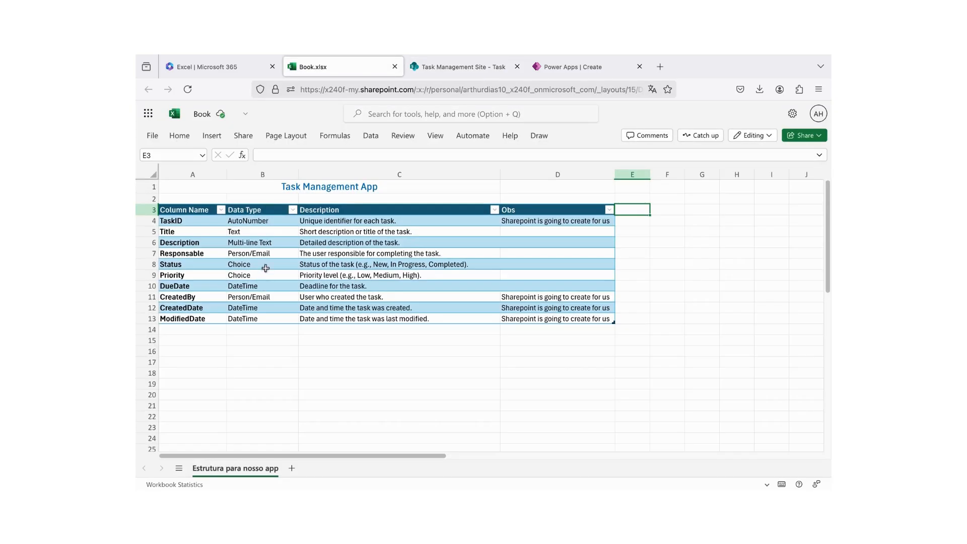
left_click_drag(193, 232, 524, 233)
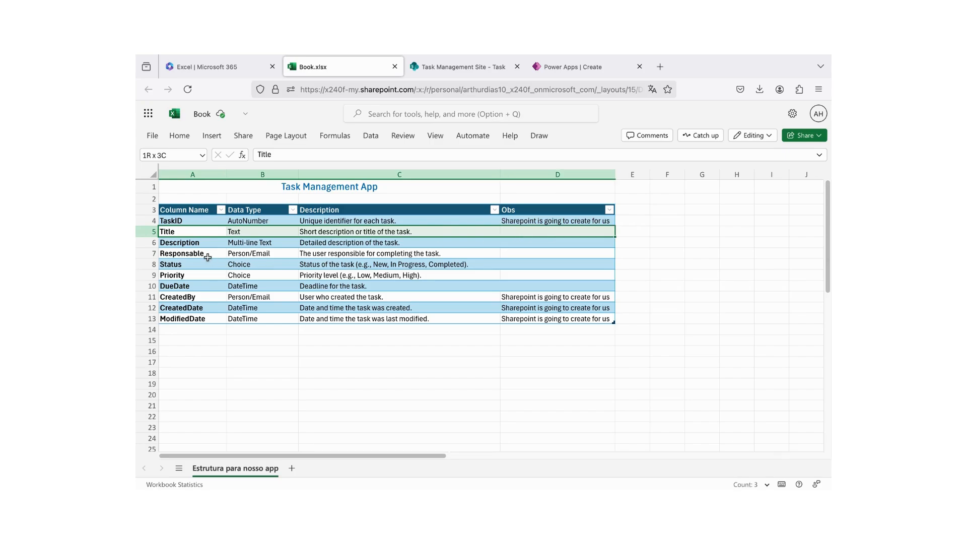
- Check the Description row's data type in the structure table, copy its column name, and switch to the Task list in SharePoint
left_click(193, 235)
left_click(194, 246)
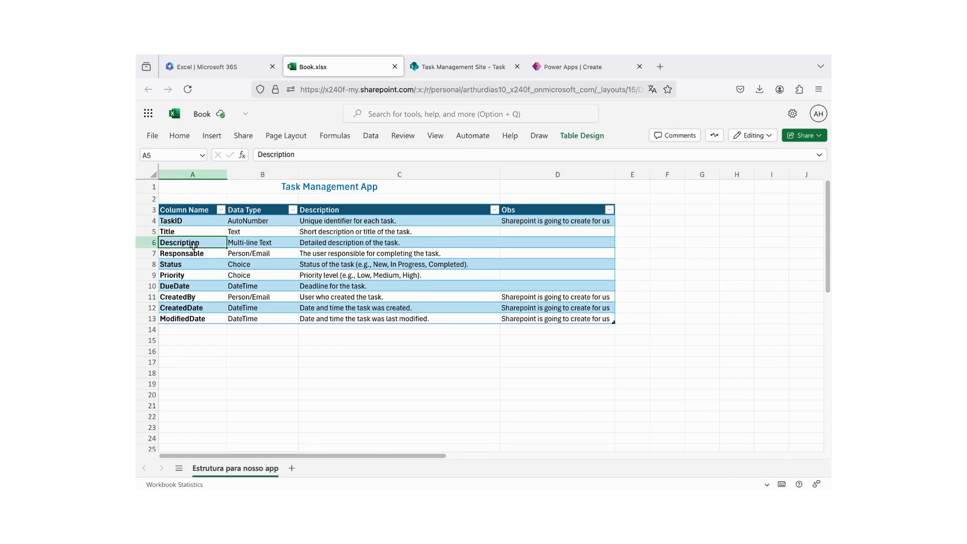
left_click(277, 242)
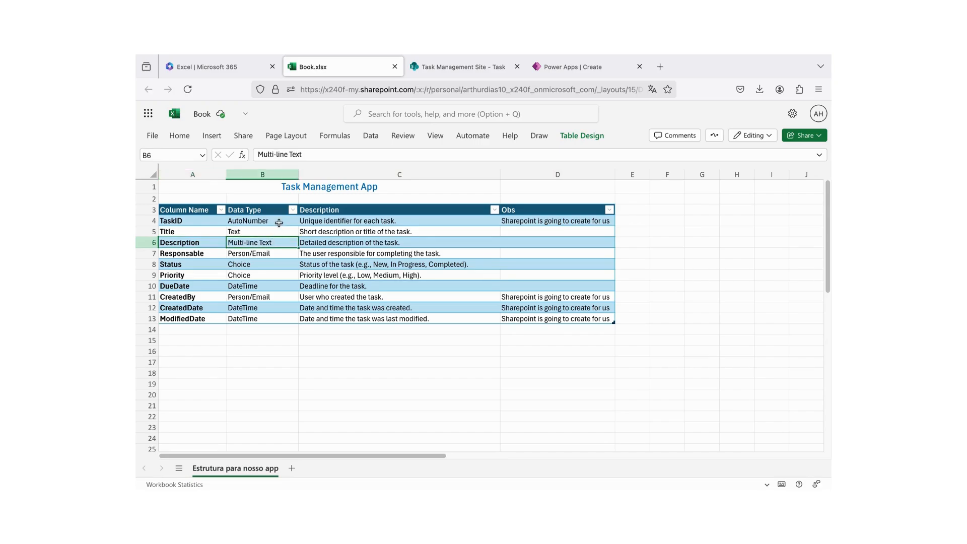
left_click(278, 214)
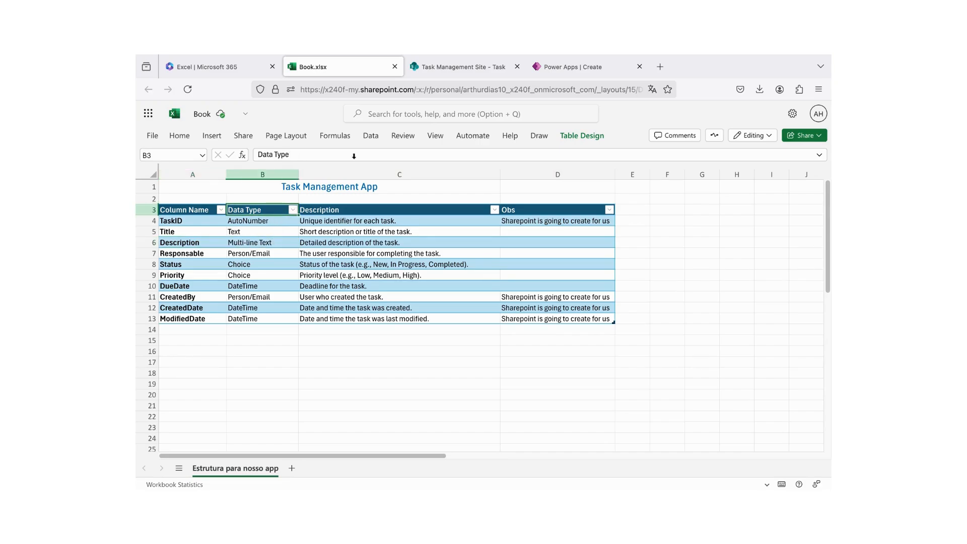
left_click(203, 245)
key("super+c")
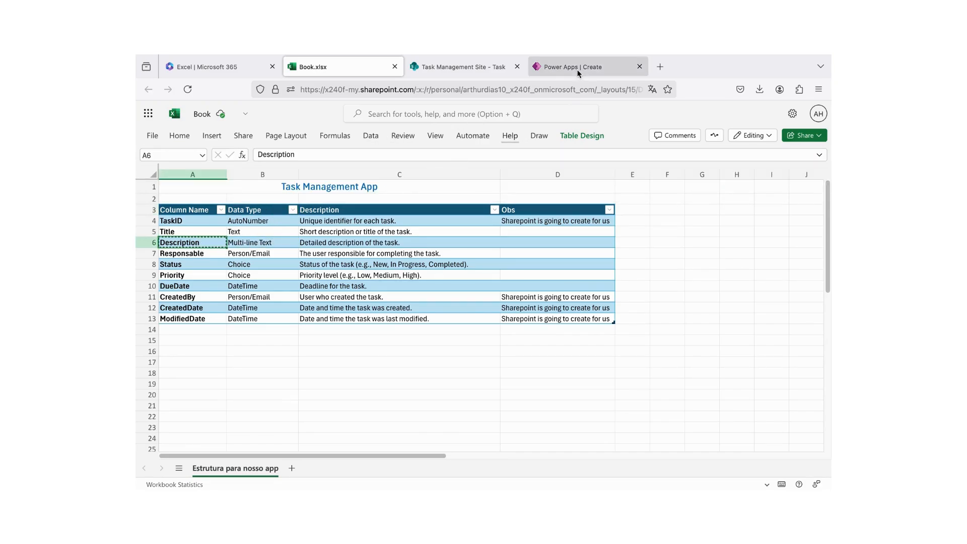
left_click(579, 70)
left_click(466, 67)
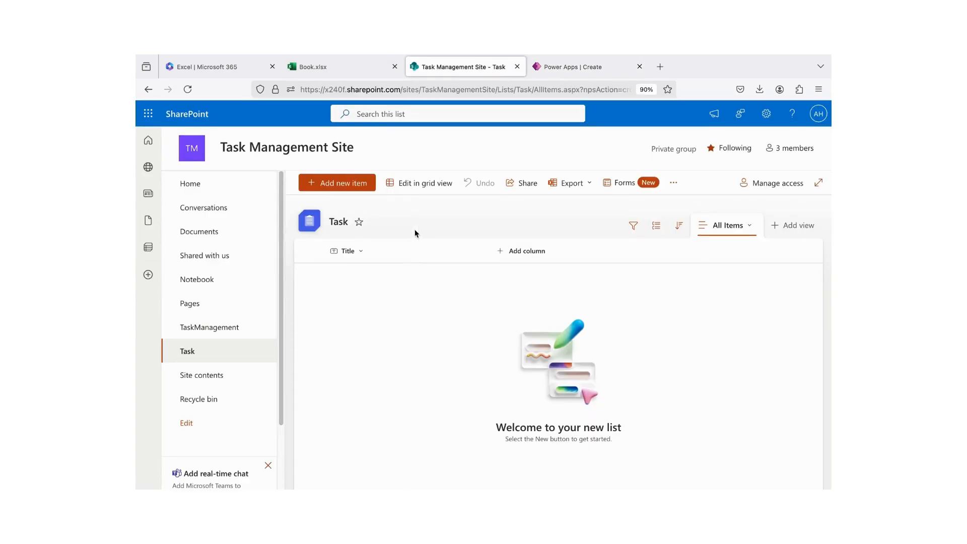
- Start a new multiple lines of text column in the Task list and name it Description
left_click(524, 257)
left_click(539, 258)
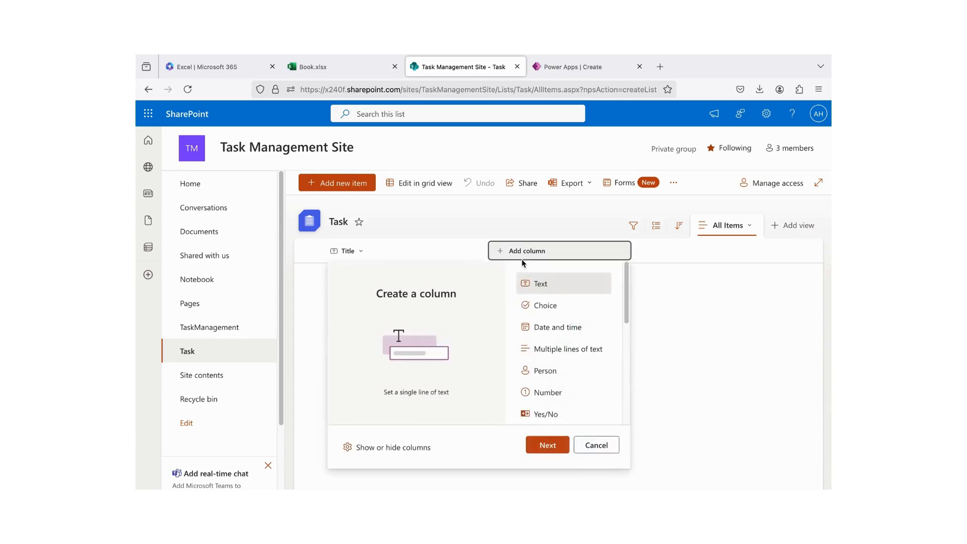
left_click(566, 349)
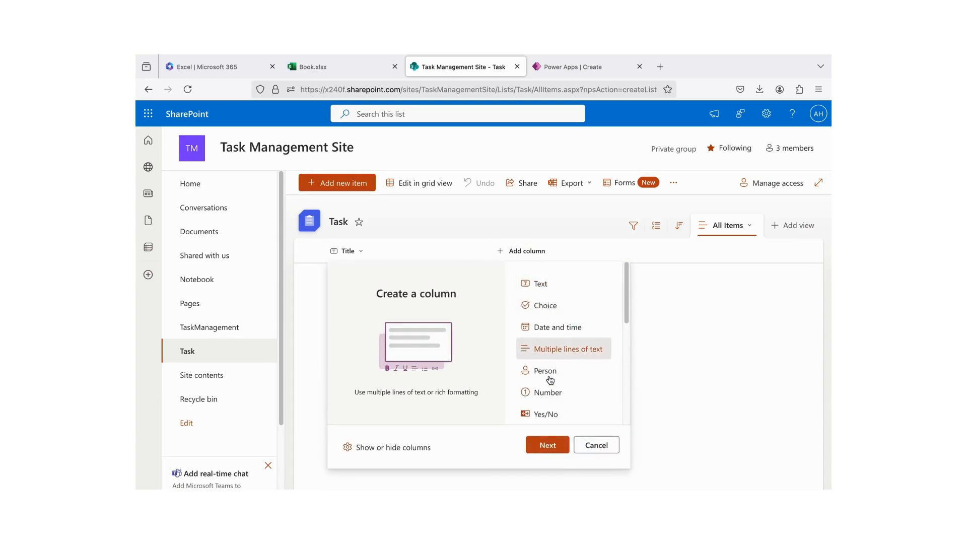
left_click(547, 443)
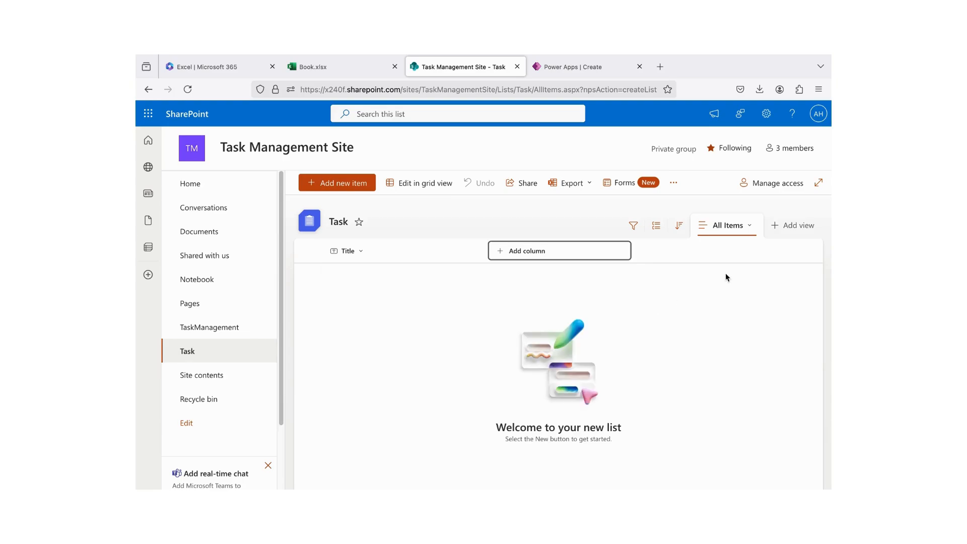
left_click(716, 169)
type("Description")
left_click(730, 201)
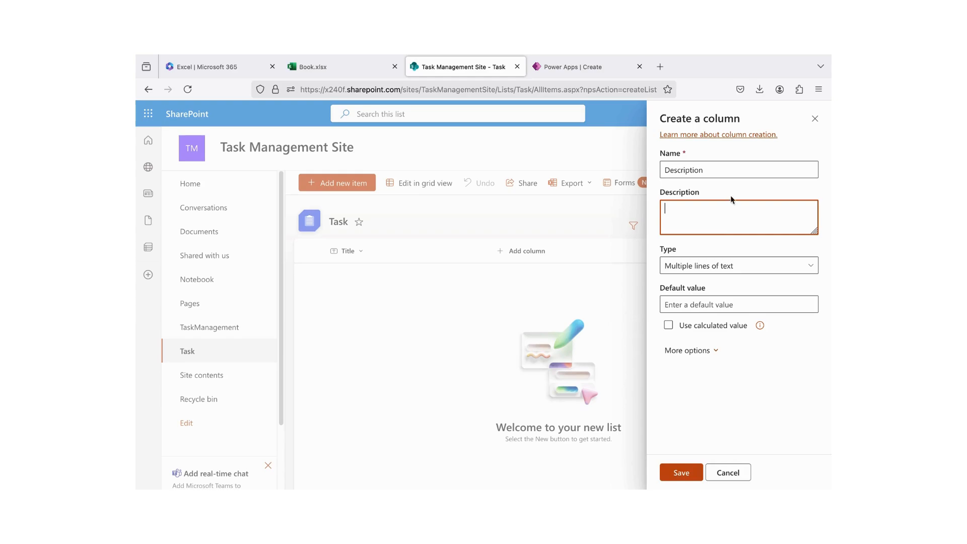
- Review the additional options for the Description column and save it without changing them
left_click(716, 354)
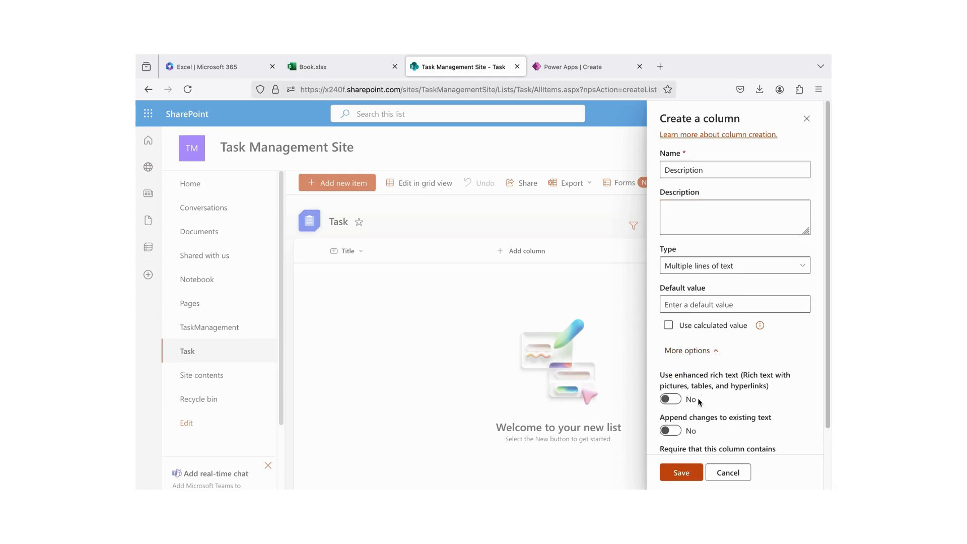
scroll(699, 401, "down", 2)
scroll(705, 385, "up", 2)
left_click(715, 352)
left_click(683, 472)
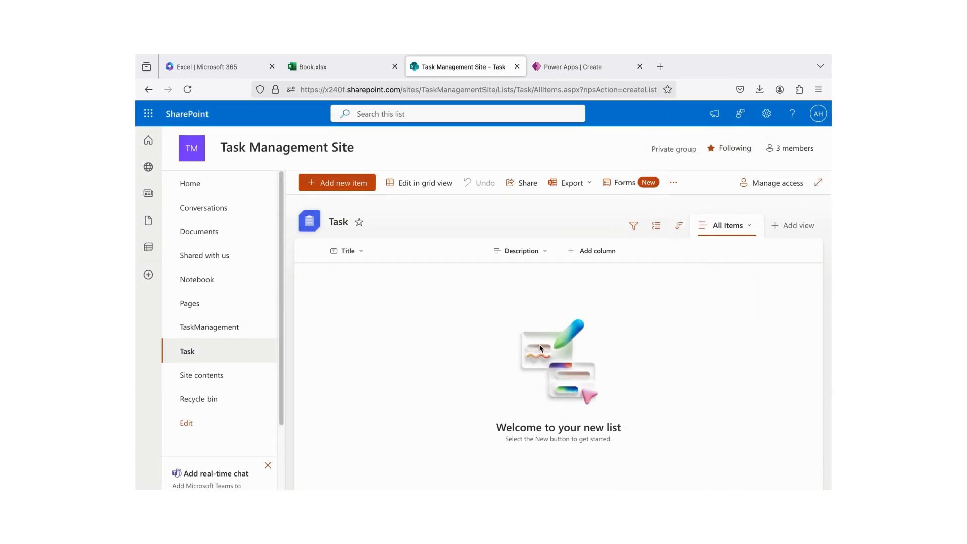
- Copy the Responsable column name from the structure table in Book.xlsx and return to the Task list in SharePoint
left_click(347, 69)
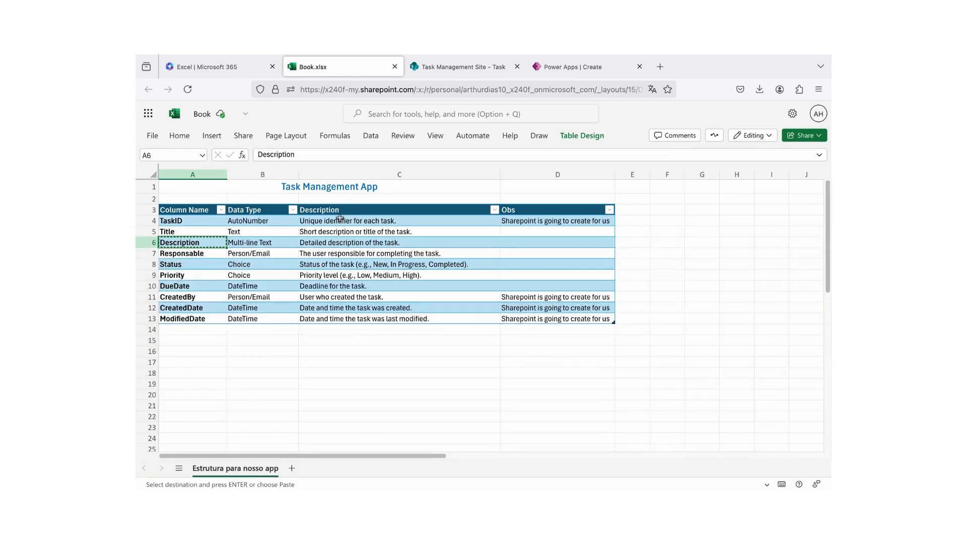
left_click(215, 253)
key("ctrl+c")
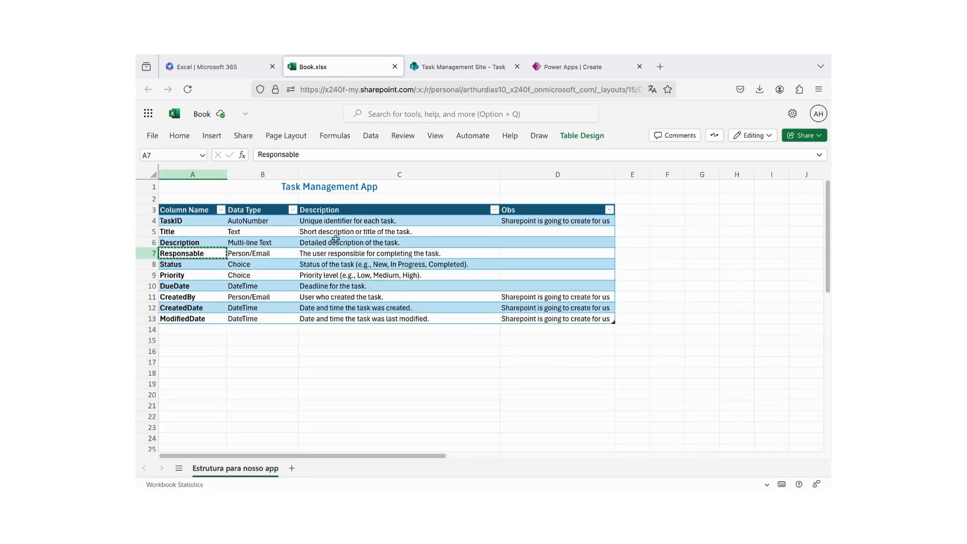
left_click(453, 66)
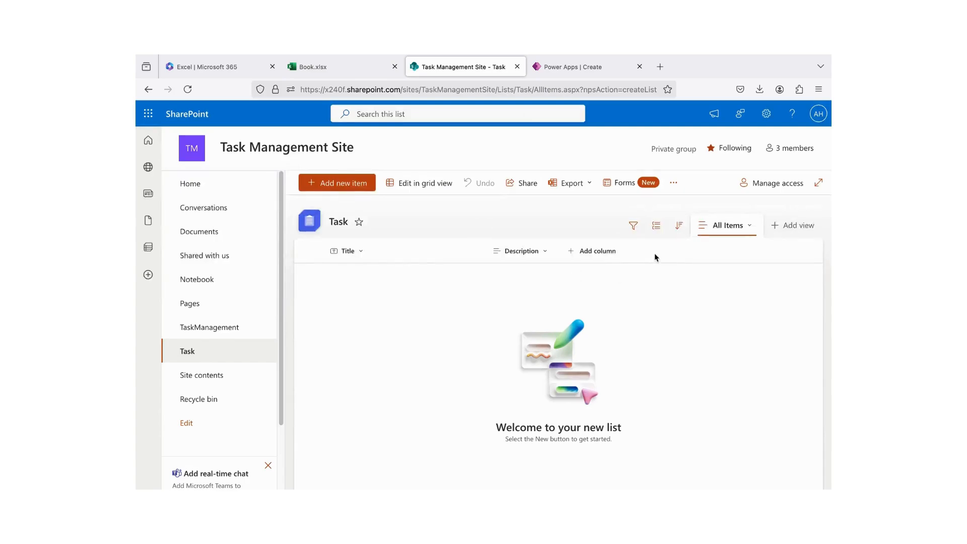
- Add a Person column named Responsable to the Task list, turn on Show profile photos, and save it
left_click(604, 257)
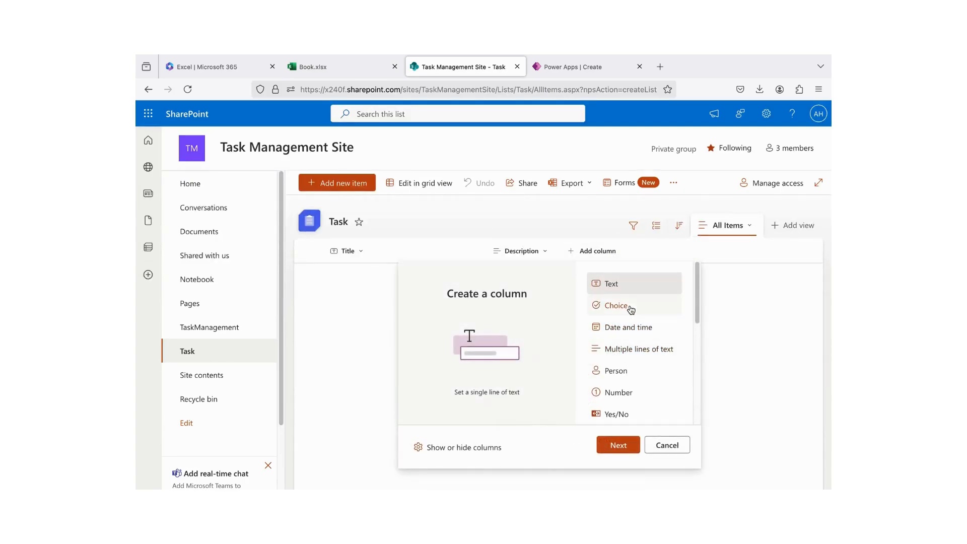
left_click(613, 371)
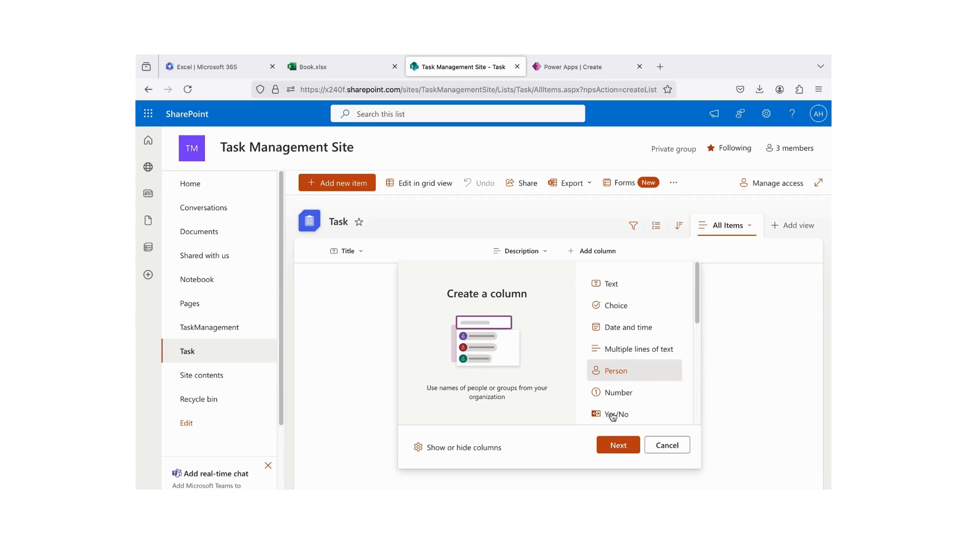
left_click(619, 445)
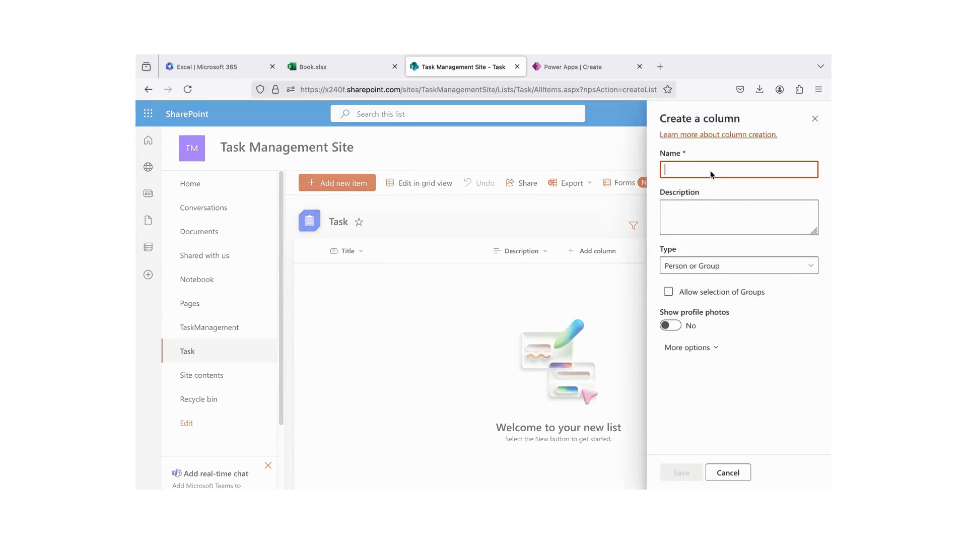
type("Responsable")
left_click(704, 405)
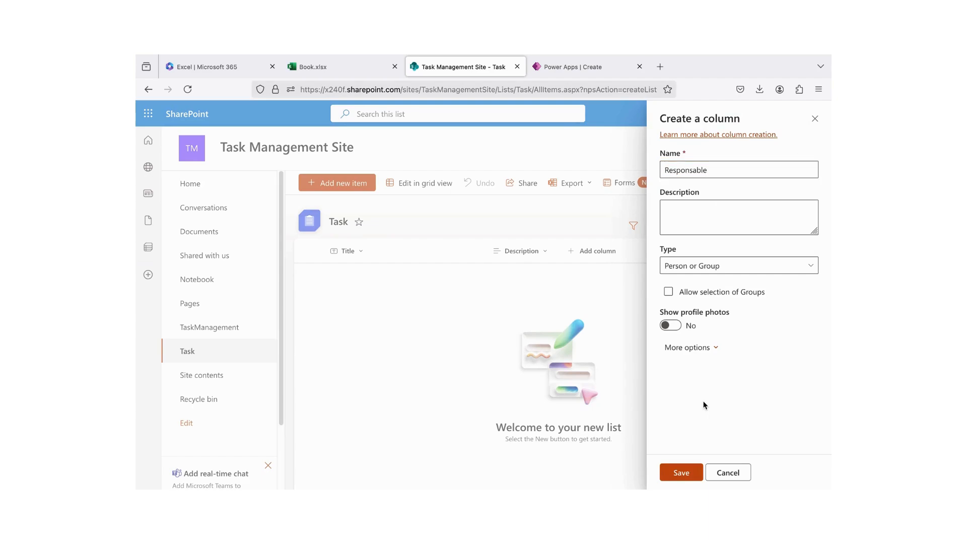
left_click(674, 328)
left_click(685, 473)
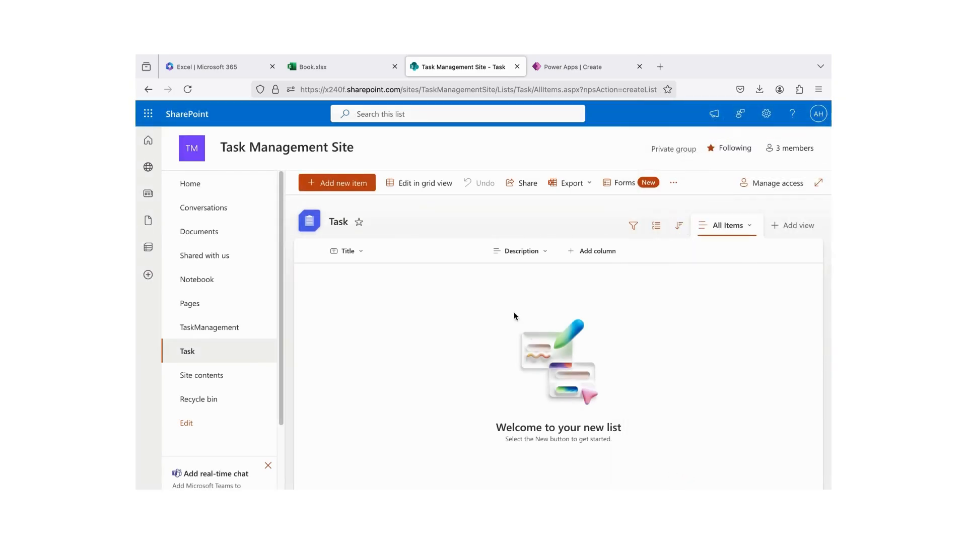
- Copy the Status column name from Book.xlsx and start a Choice column named Status in the Task list
left_click(361, 73)
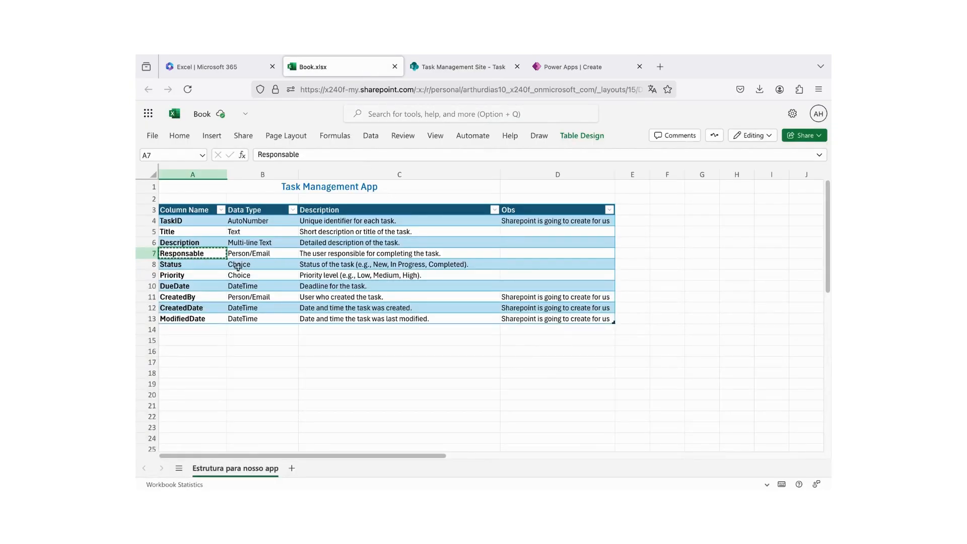
left_click(214, 266)
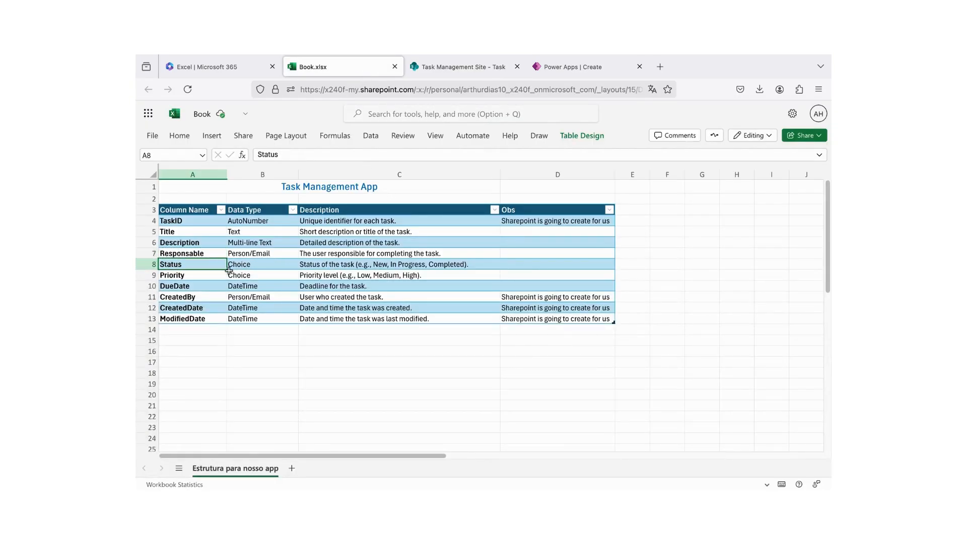
left_click(438, 72)
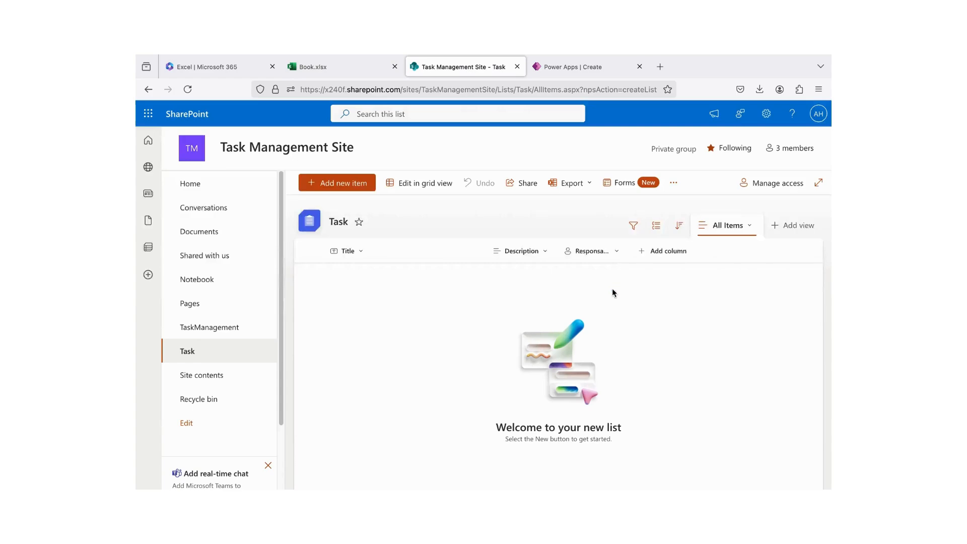
left_click(663, 258)
left_click(689, 445)
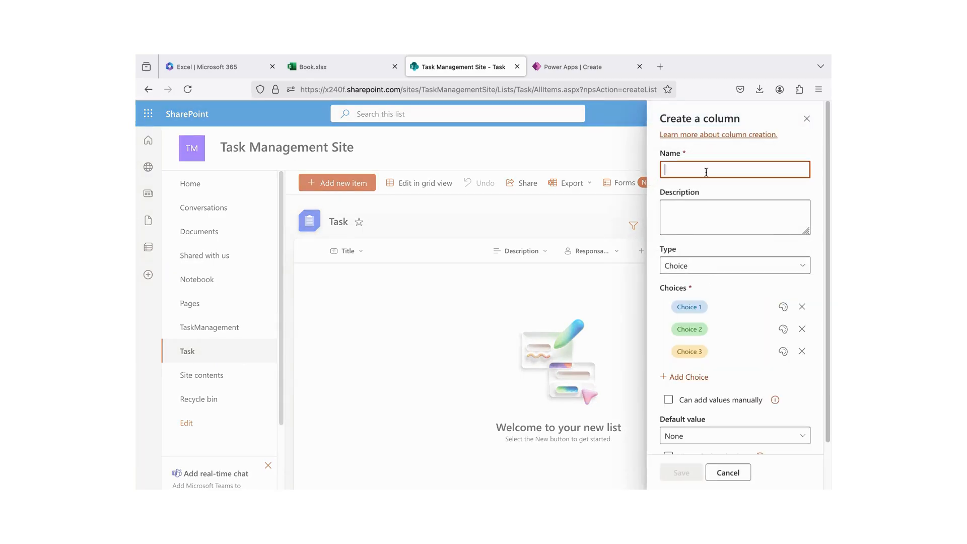
key("ctrl+v")
- Copy New from the Status description in Book.xlsx and use it as the Status column's first choice
left_click(358, 71)
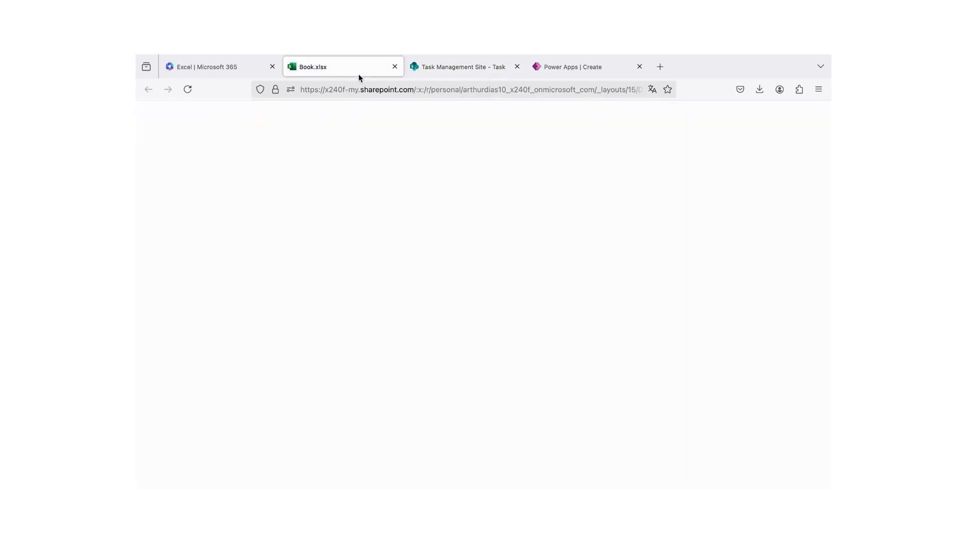
left_click(344, 267)
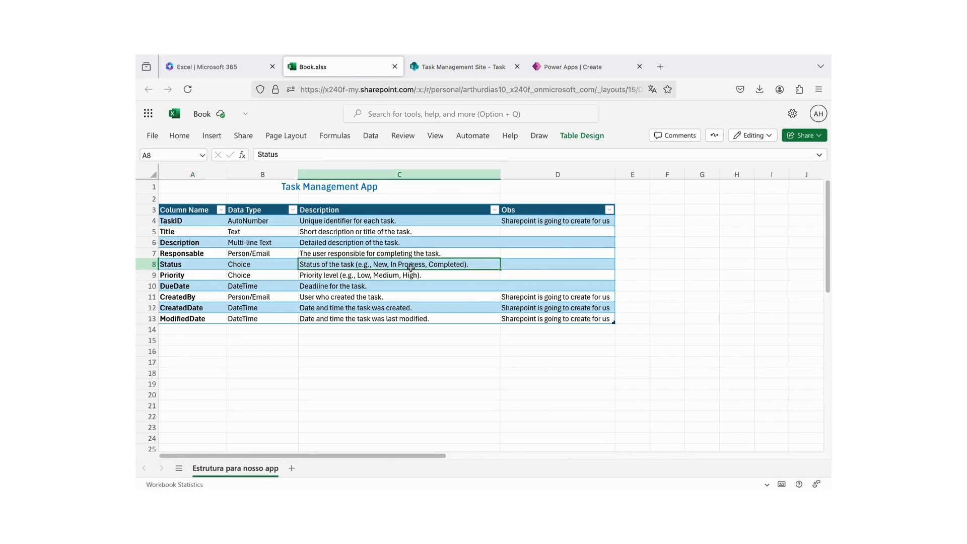
left_click(336, 155)
double_click(338, 154)
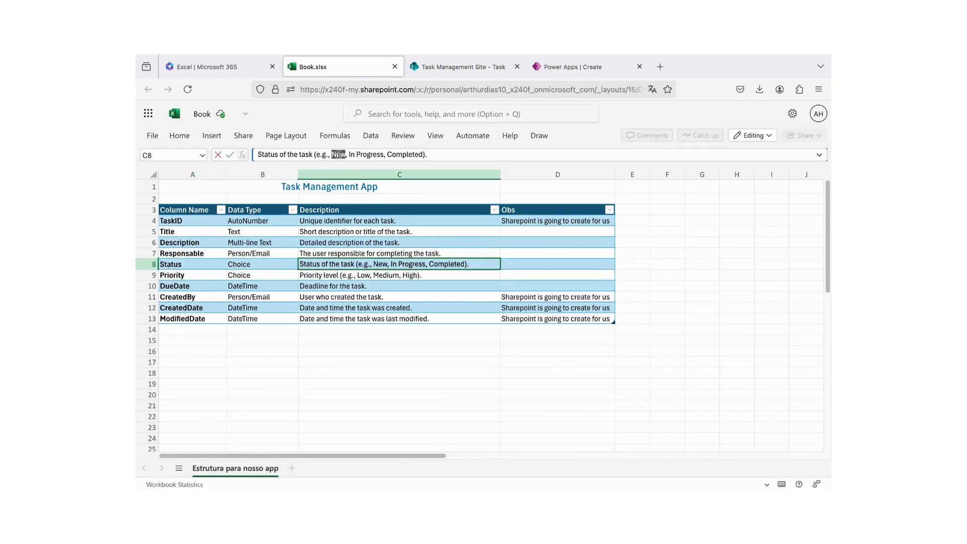
key("ctrl+Tab")
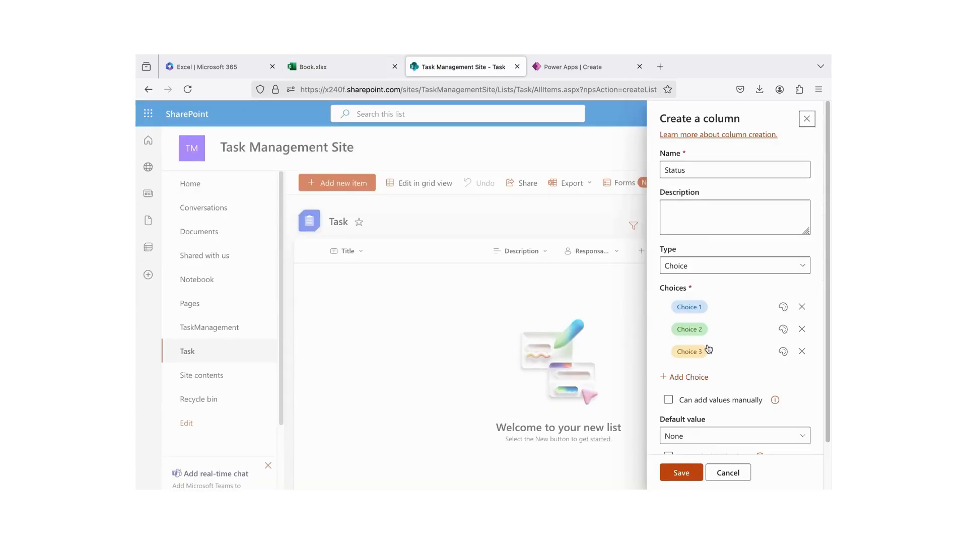
left_click(715, 307)
key("ctrl+v")
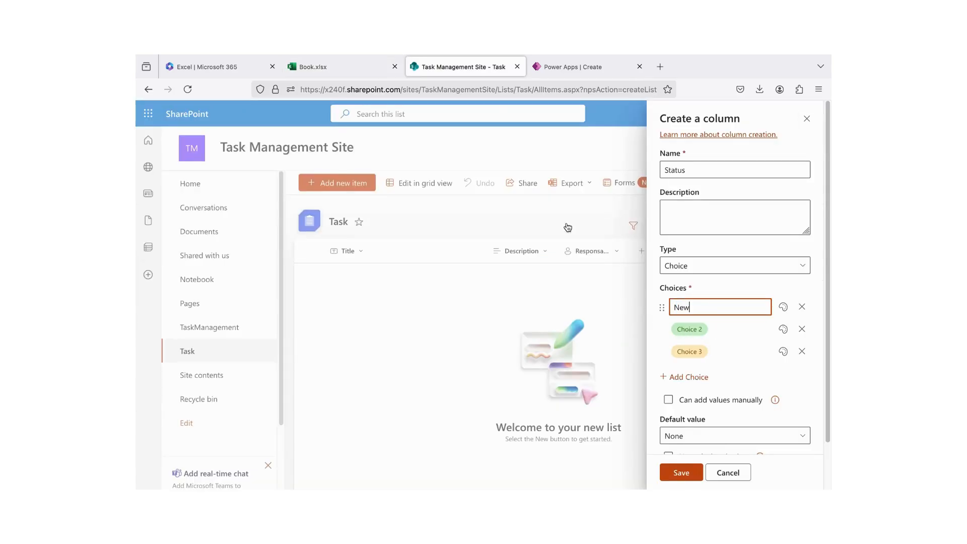
- Copy In Progress from the Status description in Book.xlsx and use it as the column's second choice
left_click(370, 68)
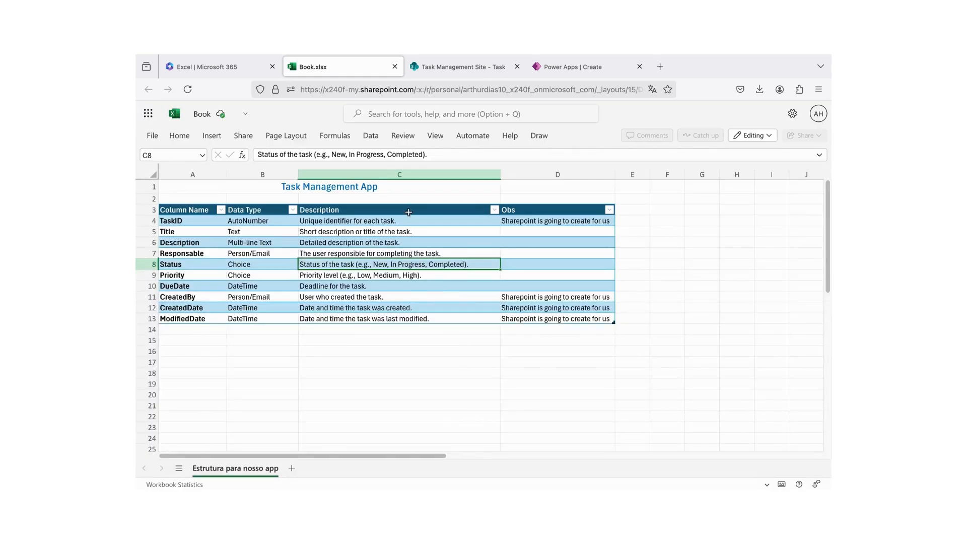
left_click_drag(384, 155, 349, 154)
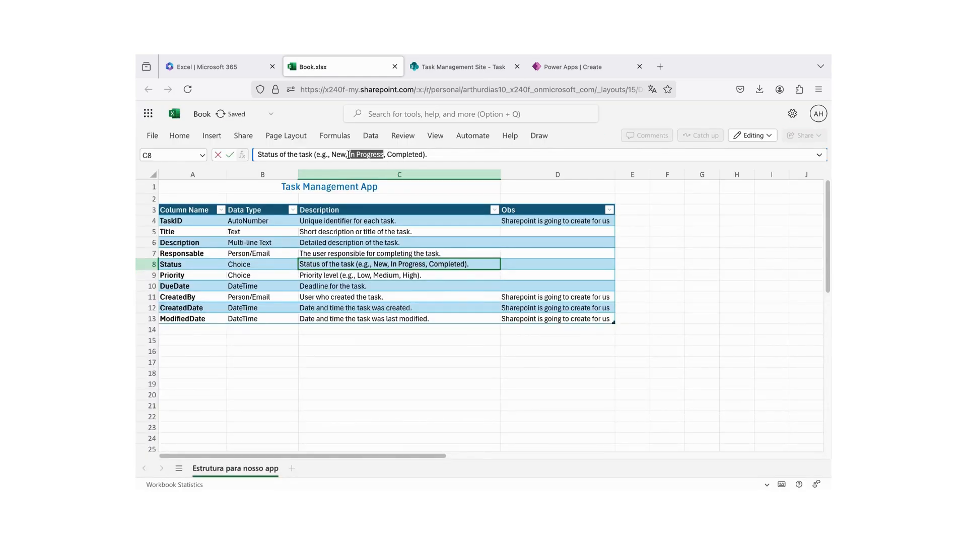
left_click(443, 66)
left_click(693, 325)
key("ctrl+v")
- Copy Completed from the Status description in Book.xlsx, use it as the third choice, and review the column's remaining settings
left_click(355, 73)
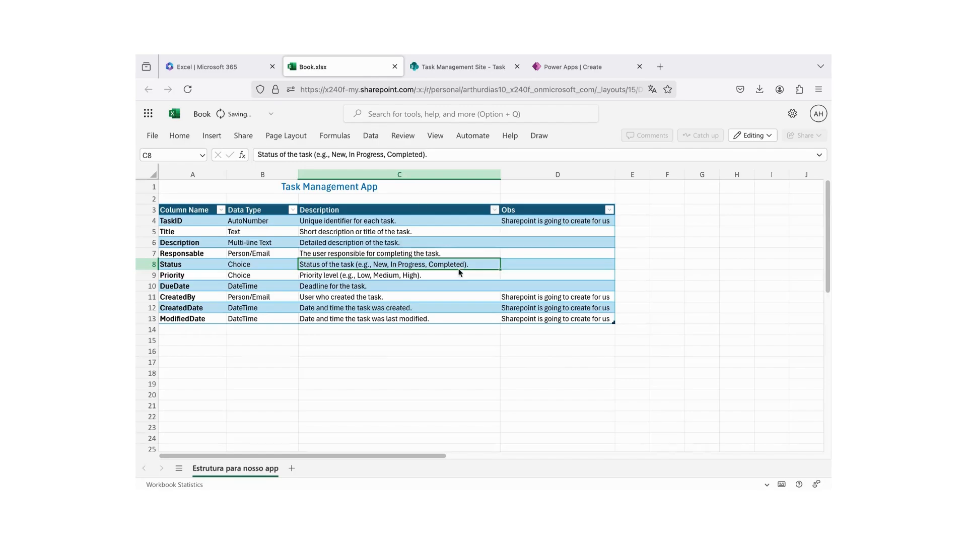
double_click(414, 154)
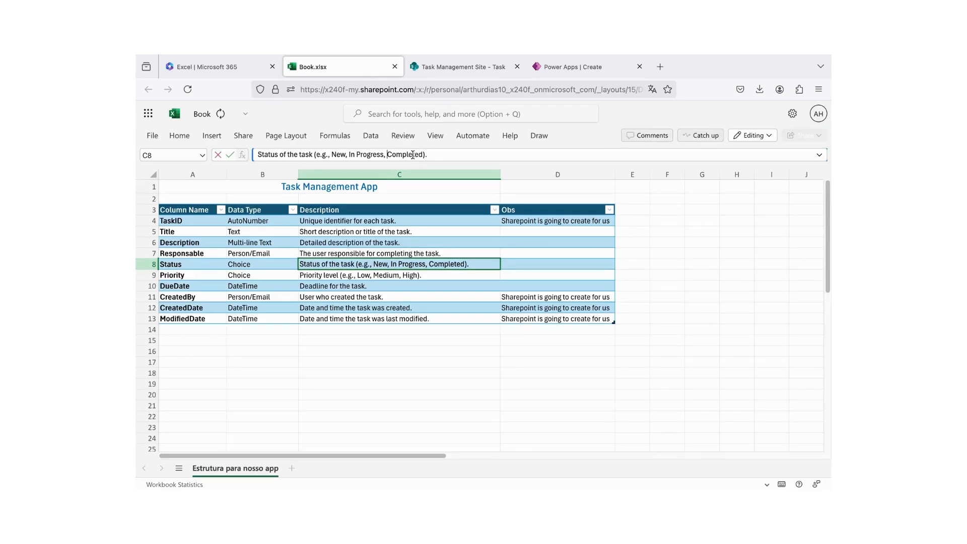
double_click(411, 154)
left_click(444, 61)
left_click(701, 351)
key("ctrl+v")
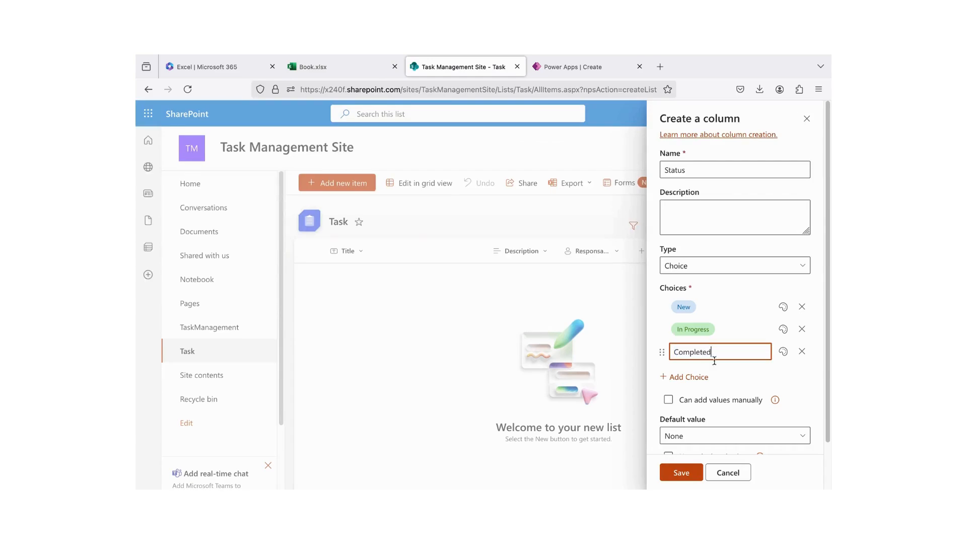
left_click(800, 381)
scroll(718, 386, "down", 2)
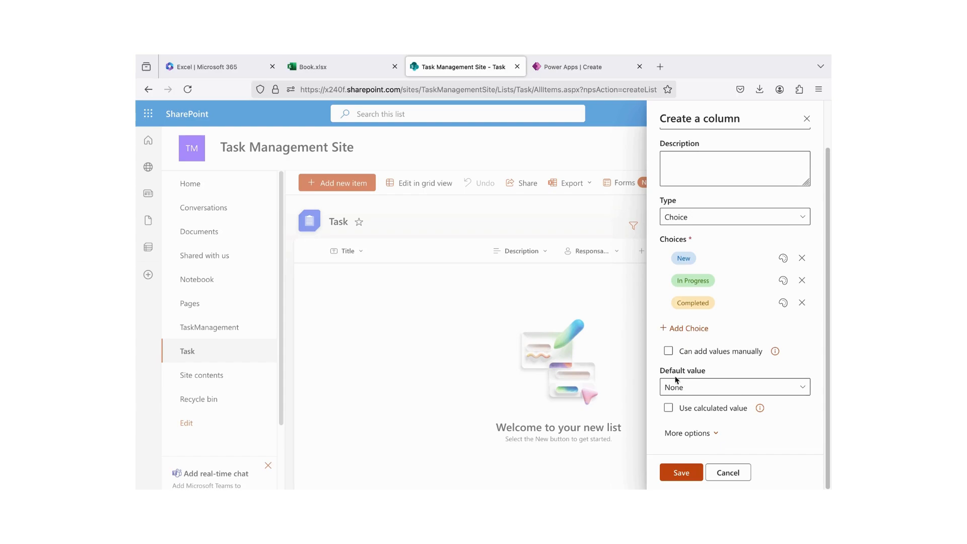
scroll(695, 361, "up", 2)
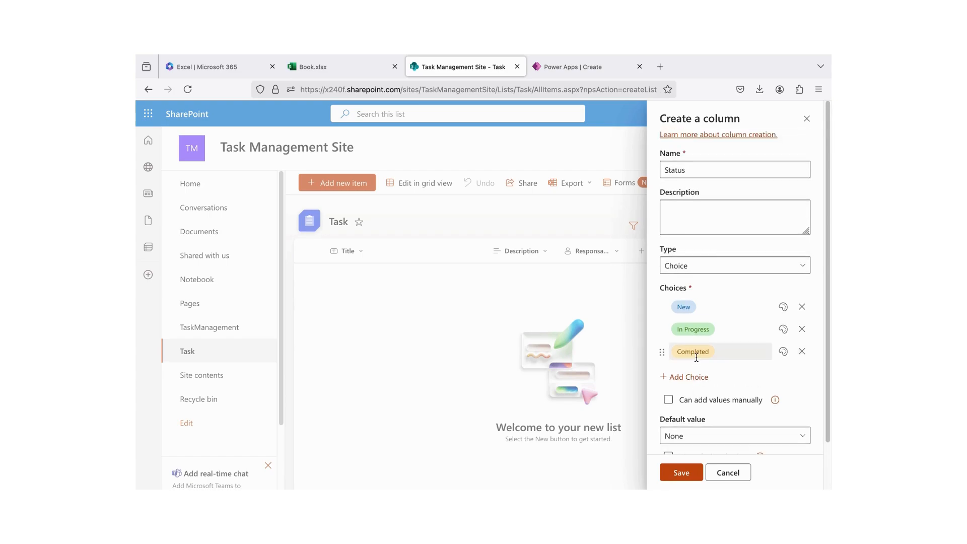
- Check the remaining settings of the Status column and save it to the Task list
scroll(696, 358, "down", 2)
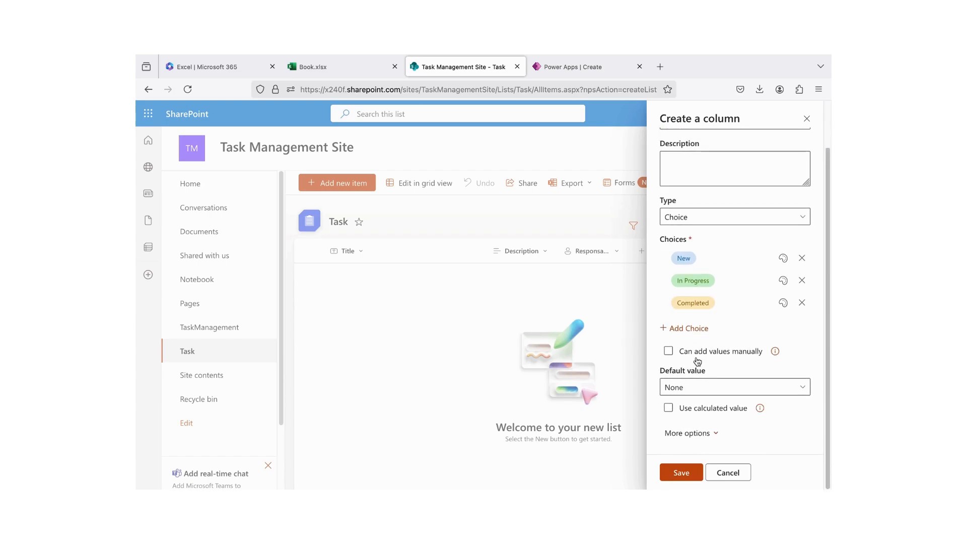
scroll(697, 406, "up", 2)
left_click(683, 473)
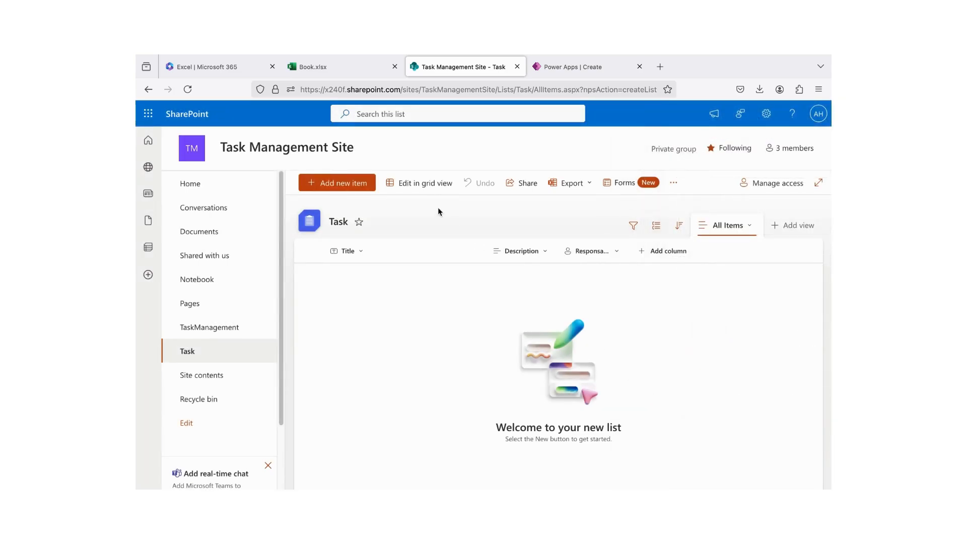
- Copy the Priority column name from Book.xlsx and start a Choice column named Priority in the Task list
left_click(353, 71)
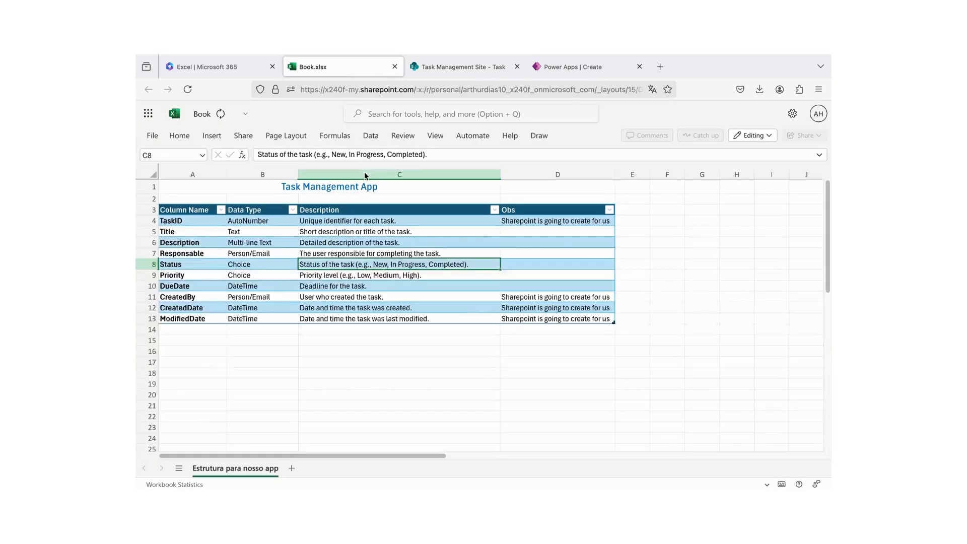
left_click(209, 277)
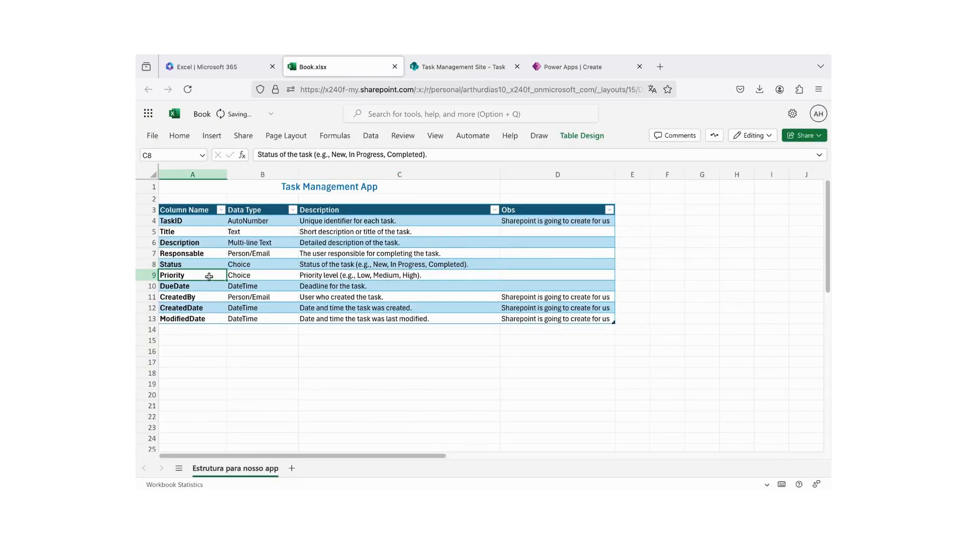
left_click(449, 70)
left_click(728, 251)
left_click(737, 306)
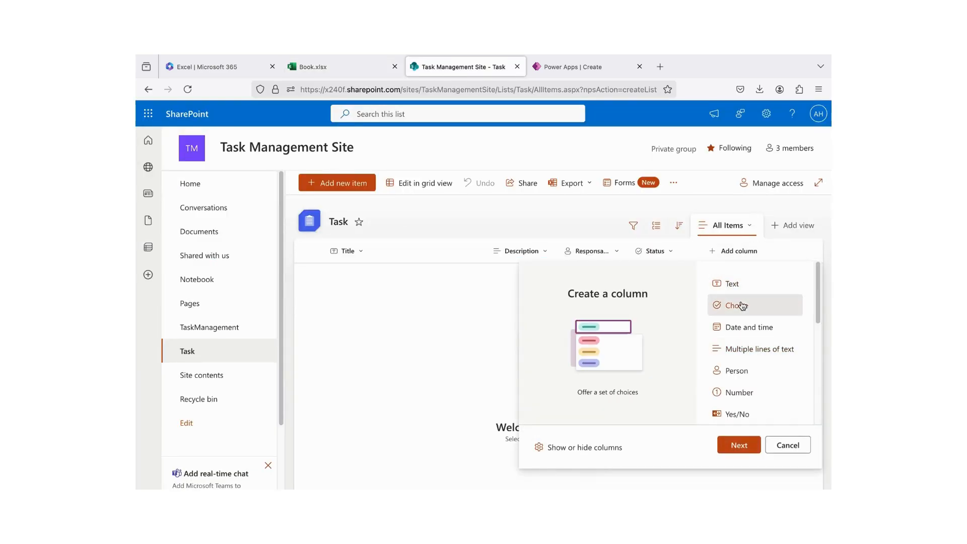
left_click(739, 445)
left_click(695, 169)
type("Priority")
left_click(736, 202)
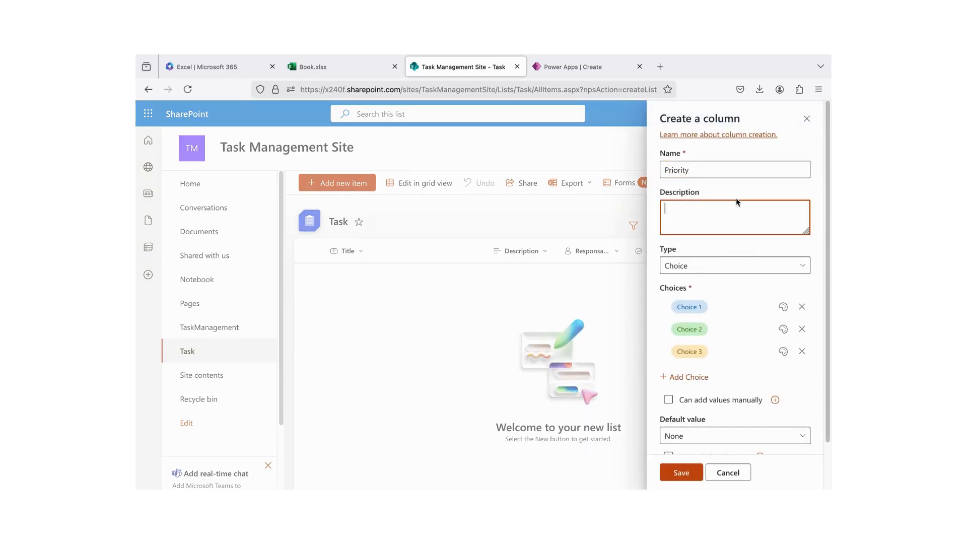
- Copy Low from the Priority description in Book.xlsx and use it as the Priority column's first choice
left_click(347, 67)
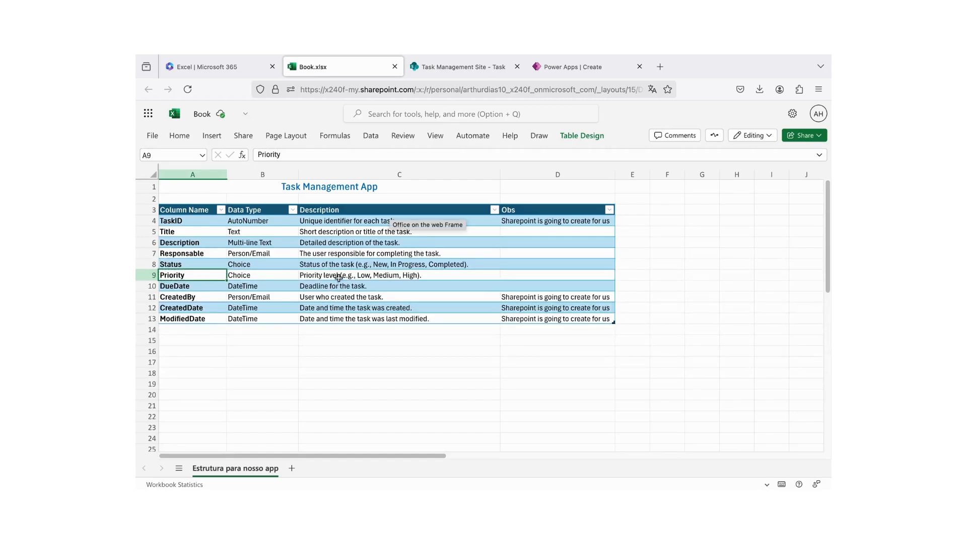
left_click(354, 277)
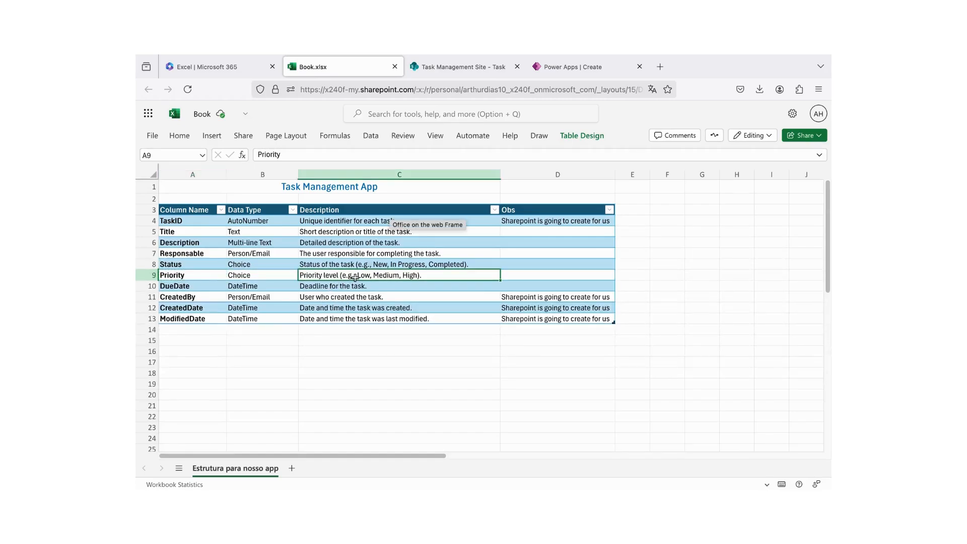
double_click(323, 155)
key("ctrl+c")
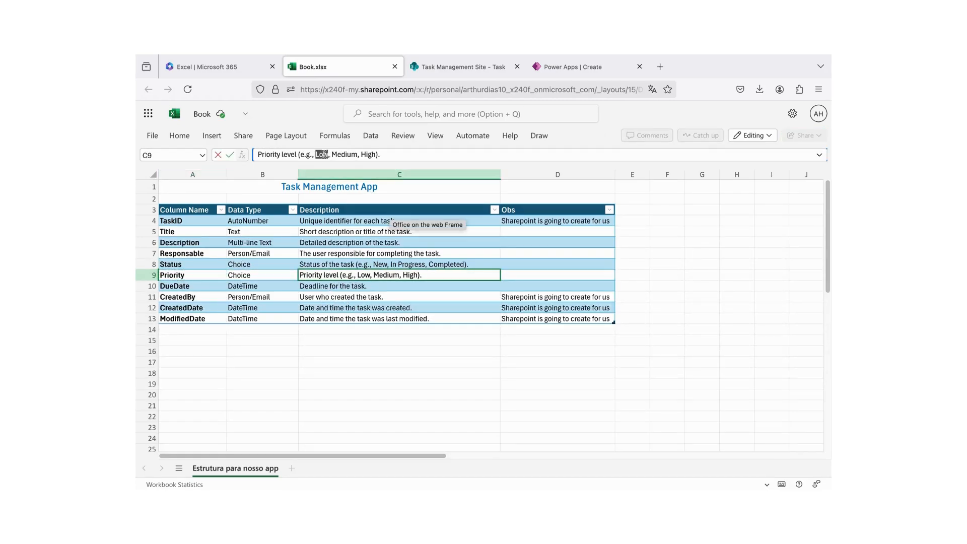
left_click(434, 71)
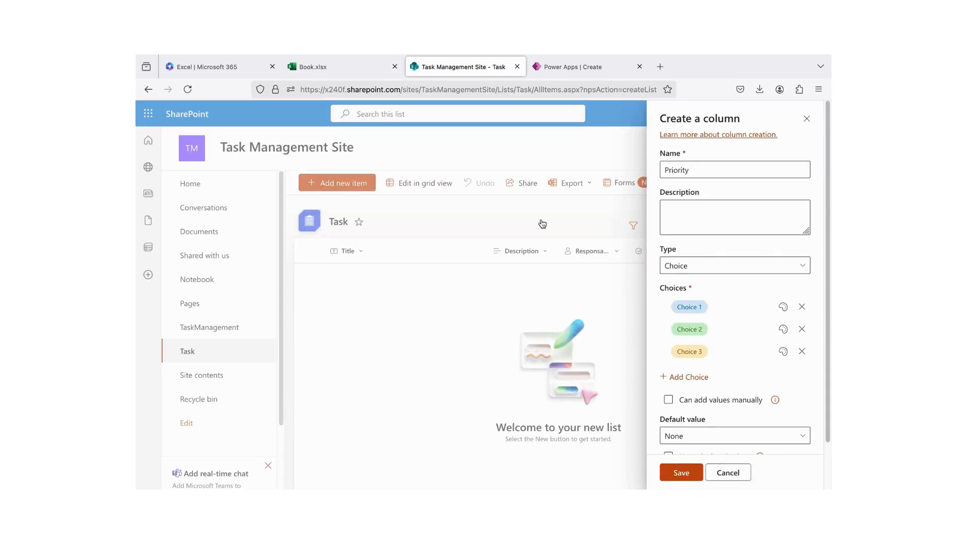
left_click(716, 303)
key("ctrl+v")
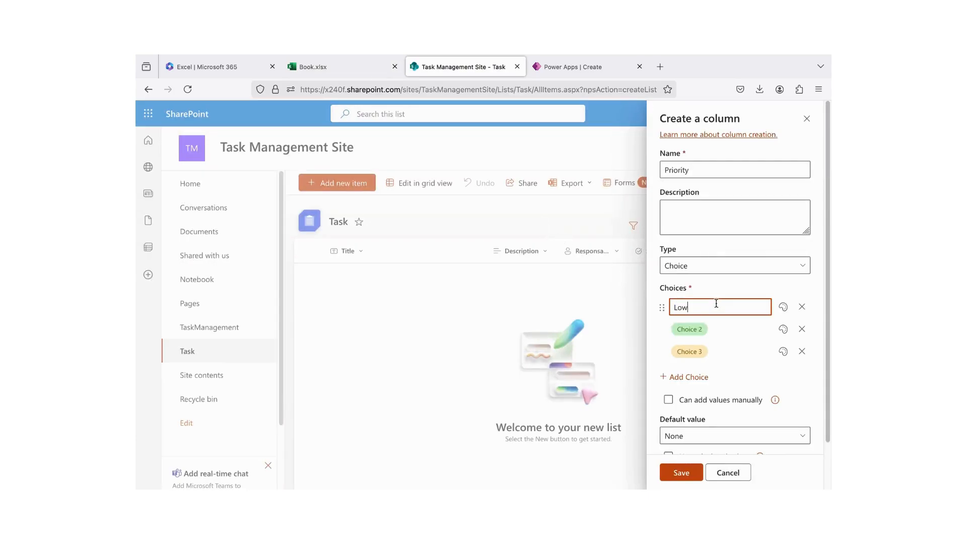
- Copy Medium from the Priority description in Book.xlsx and use it as the Priority column's second choice
left_click(367, 68)
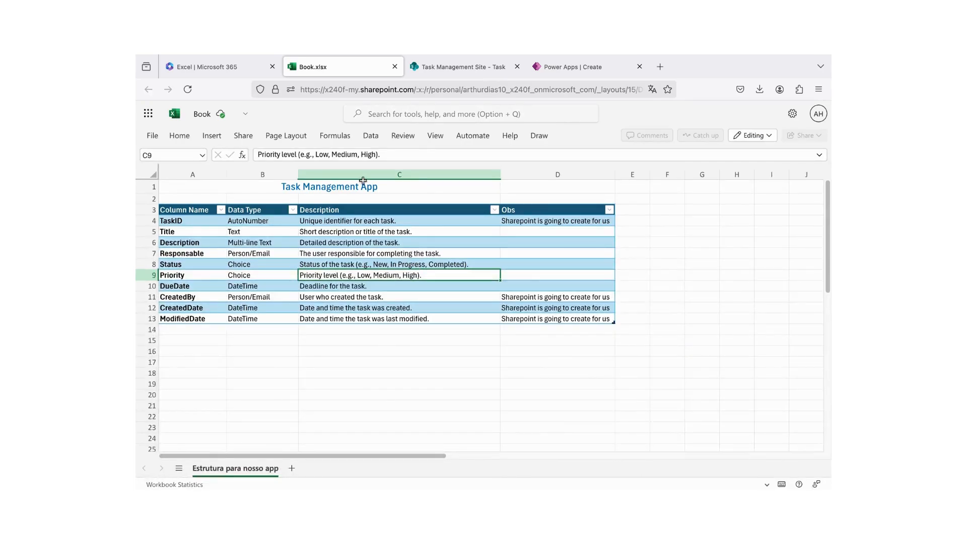
left_click(343, 154)
double_click(344, 154)
key("ctrl+c")
left_click(436, 70)
left_click(694, 330)
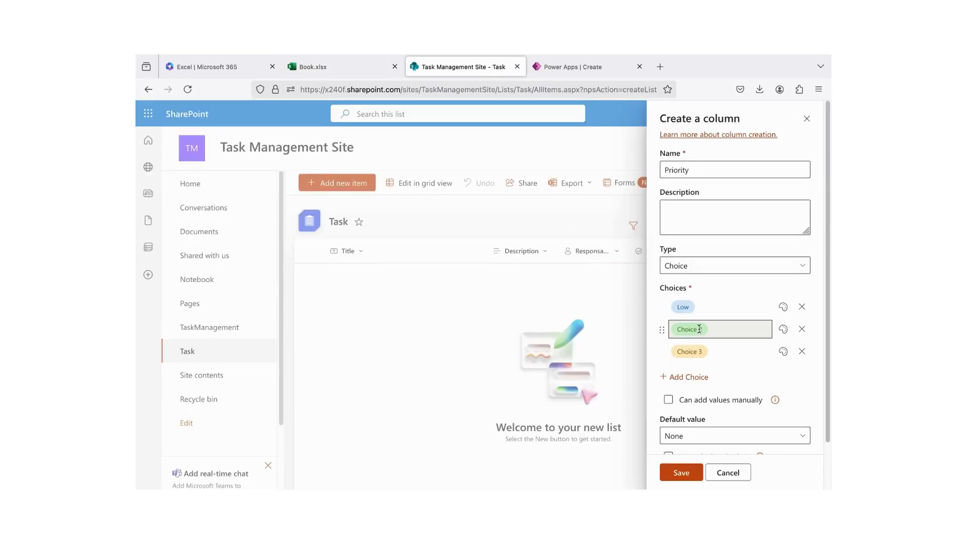
key("ctrl+v")
- Copy High from the Priority description in Book.xlsx, use it as the third choice, and save the Priority column
left_click(349, 73)
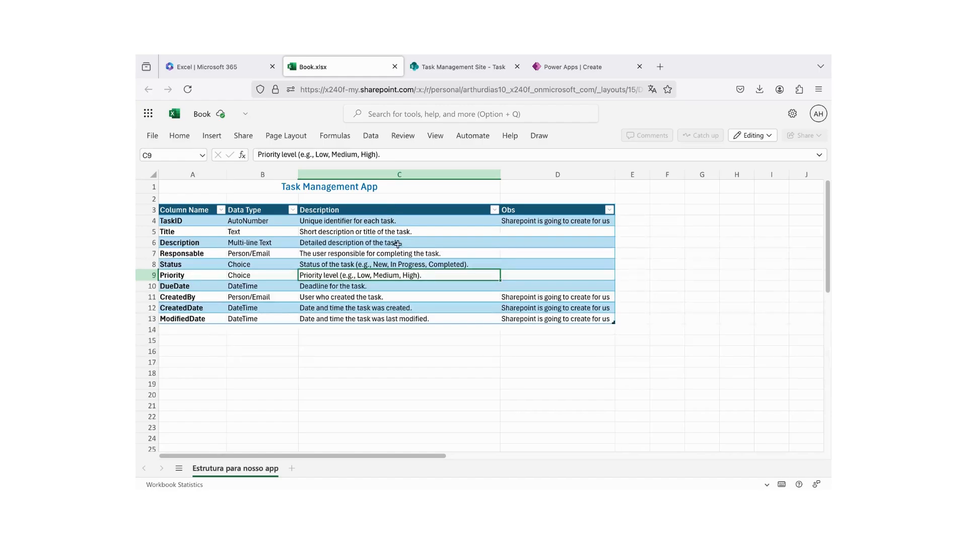
left_click(368, 154)
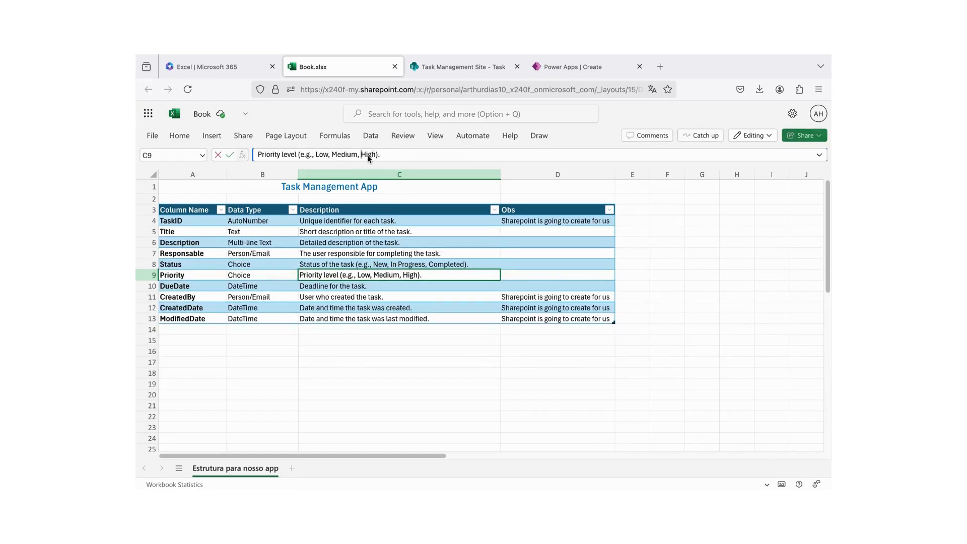
double_click(368, 154)
key("ctrl+c")
left_click(456, 66)
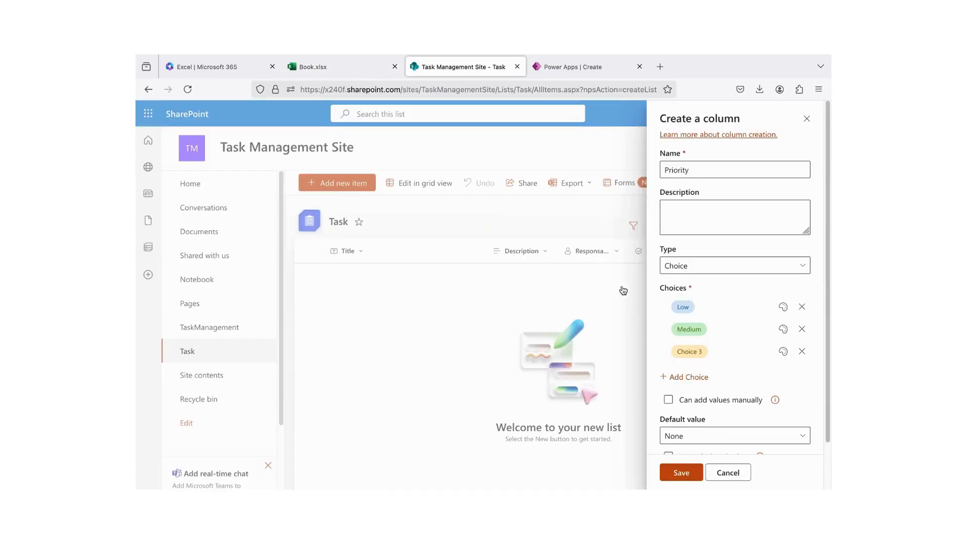
left_click(711, 348)
key("ctrl+v")
left_click(818, 378)
scroll(811, 381, "down", 2)
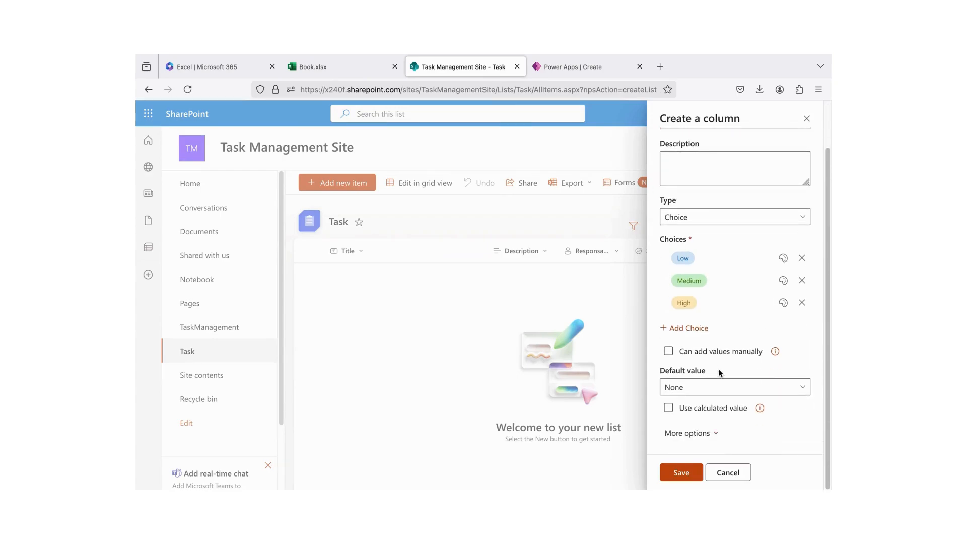
left_click(682, 472)
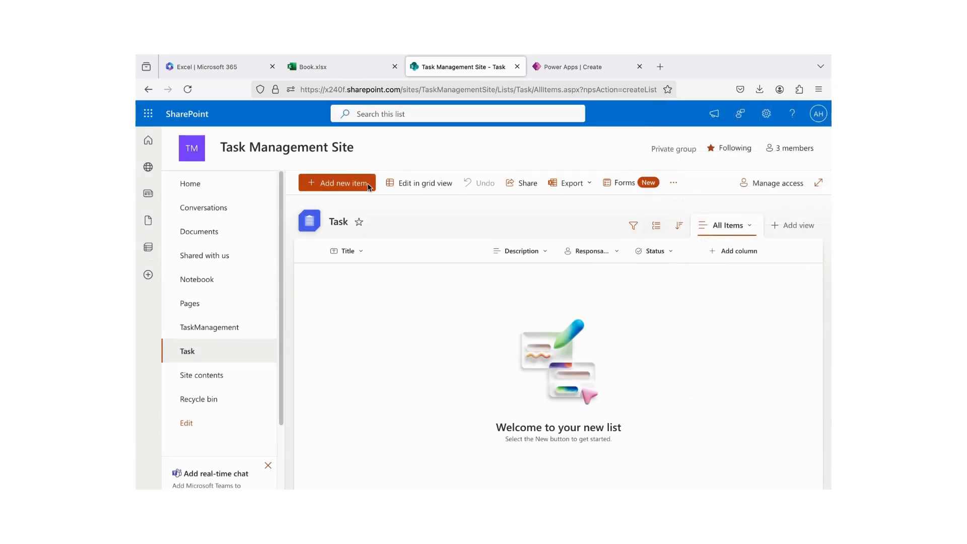
- Copy the DueDate name from Book.xlsx and create a Date and time column named DueDate in the Task list
left_click(331, 75)
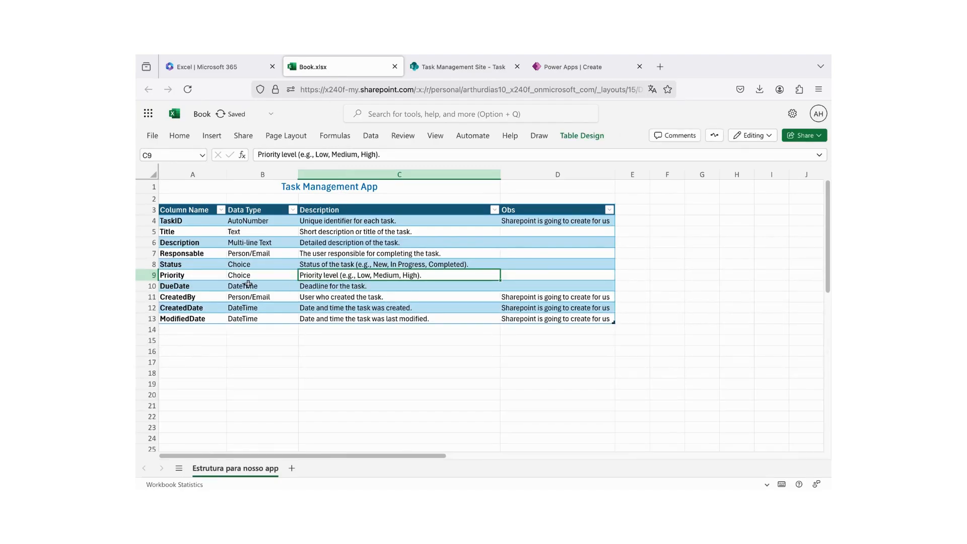
left_click(208, 288)
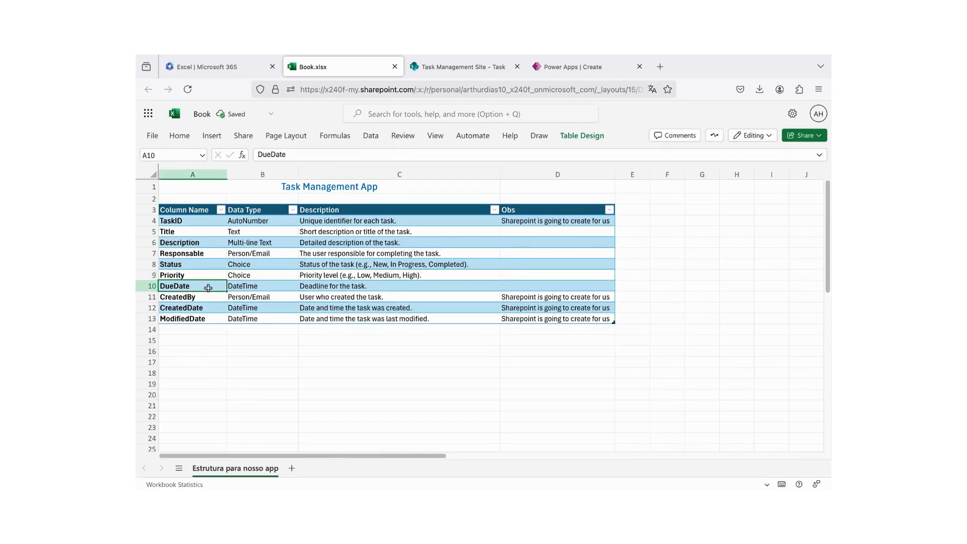
left_click(443, 74)
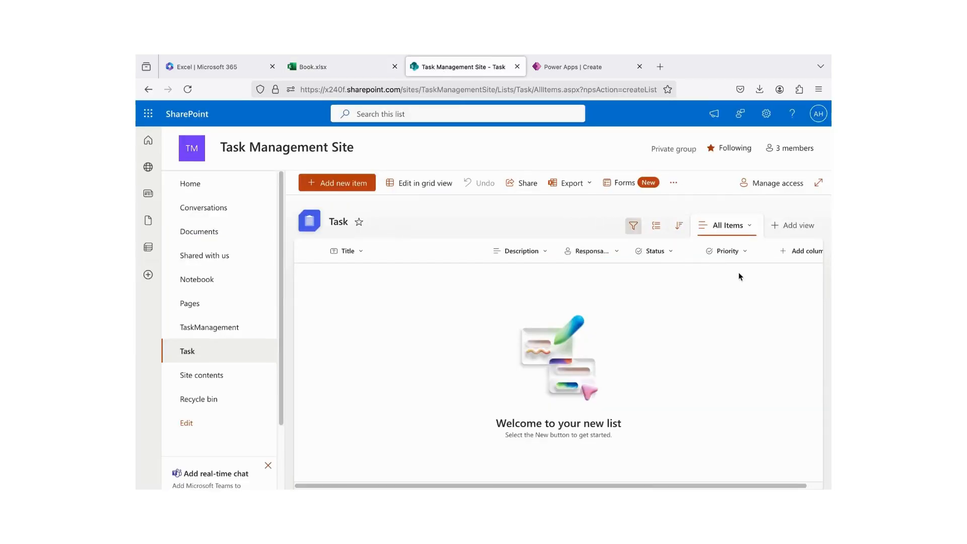
scroll(650, 479, "right", 2)
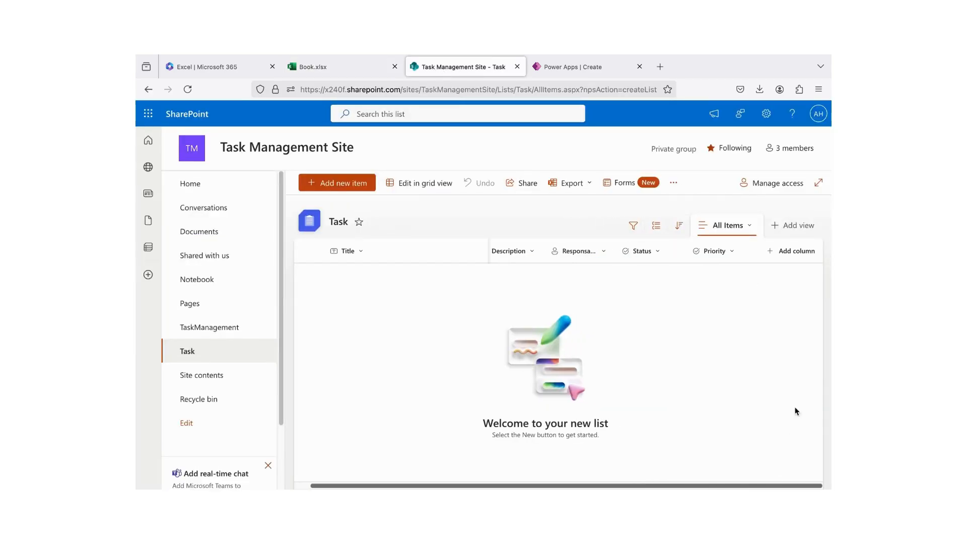
left_click(785, 256)
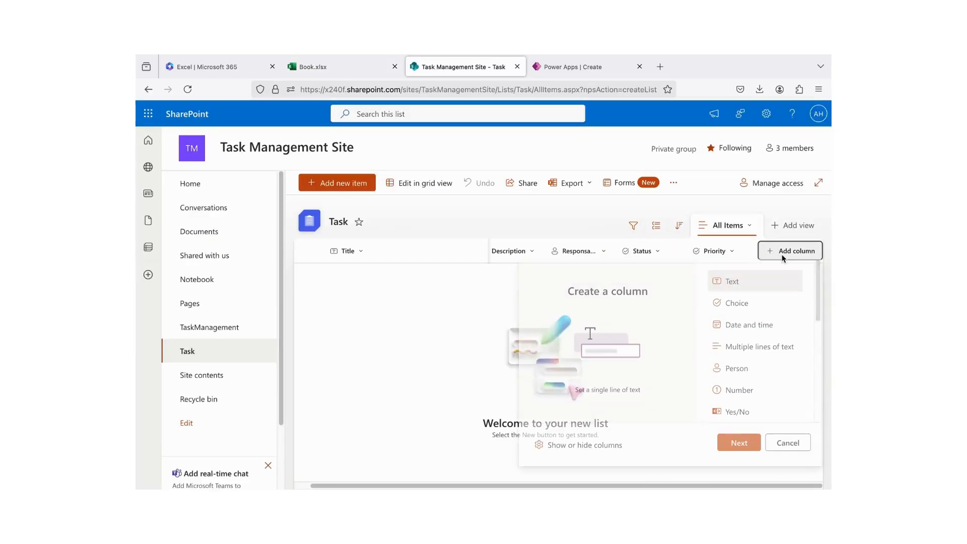
left_click(746, 332)
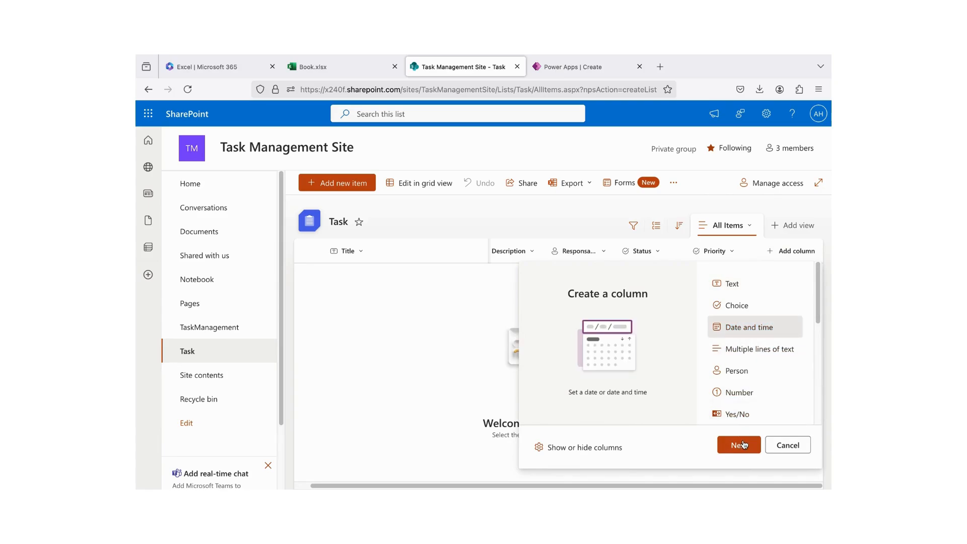
left_click(744, 444)
type("DueDate")
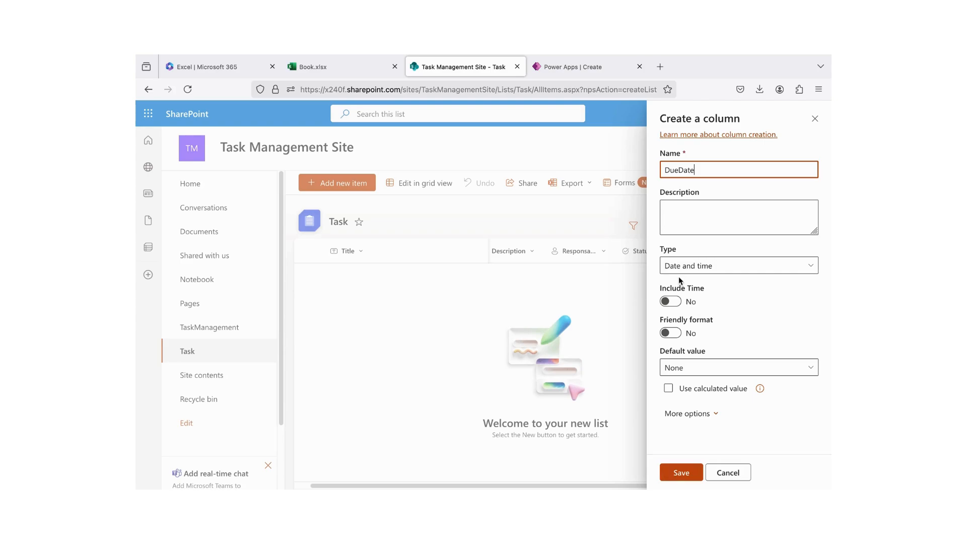
left_click(692, 291)
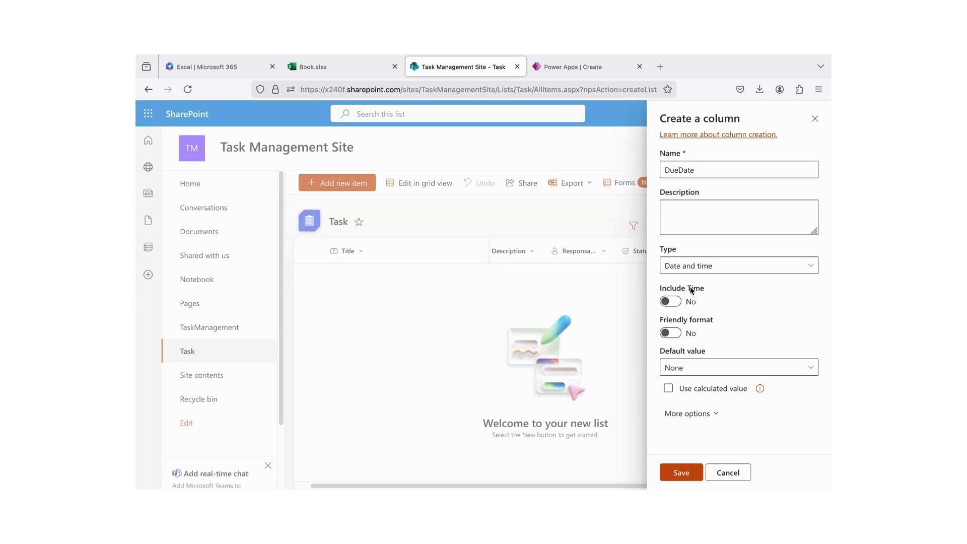
left_click(685, 302)
left_click(696, 475)
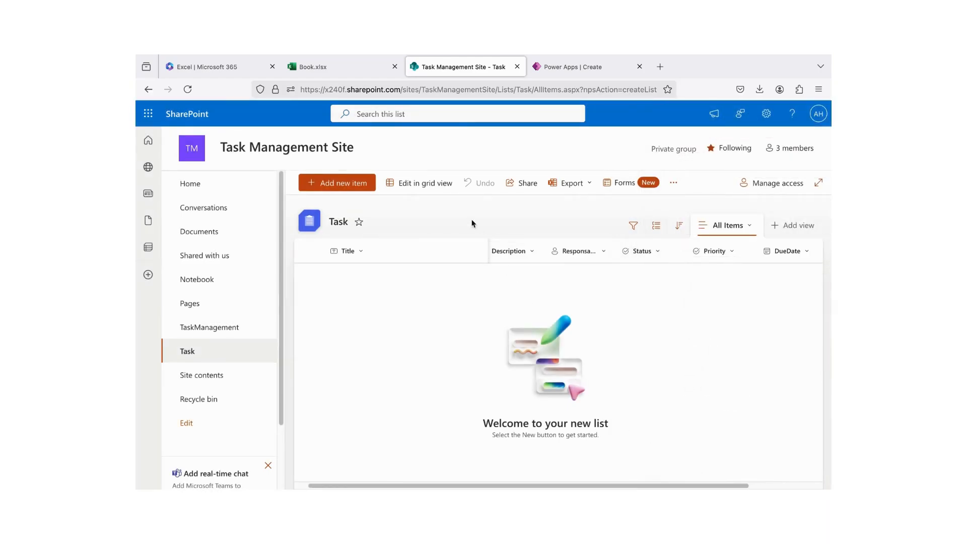
- Review the TaskID, CreatedBy, CreatedDate and ModifiedDate rows in Book.xlsx against their Obs notes on SharePoint-created columns
left_click(343, 70)
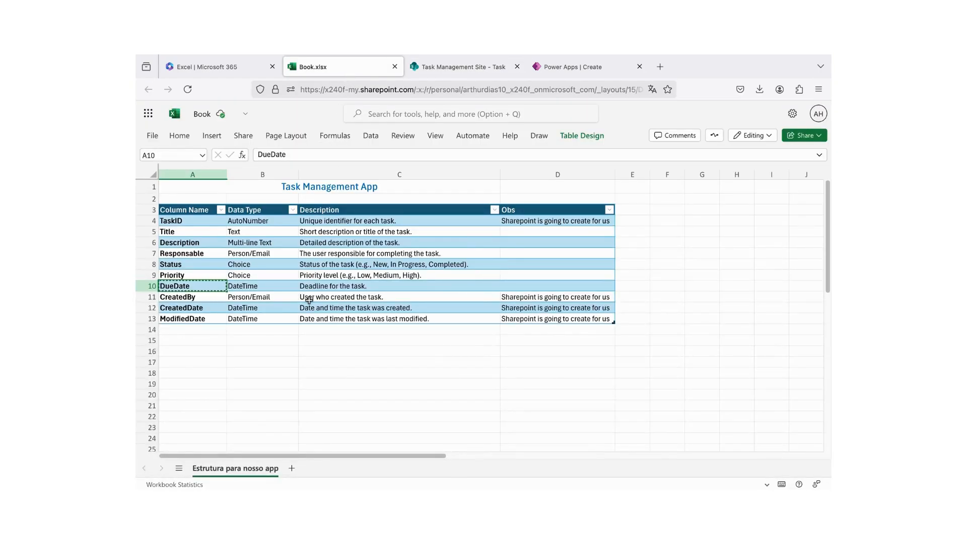
key("Escape")
left_click(199, 220)
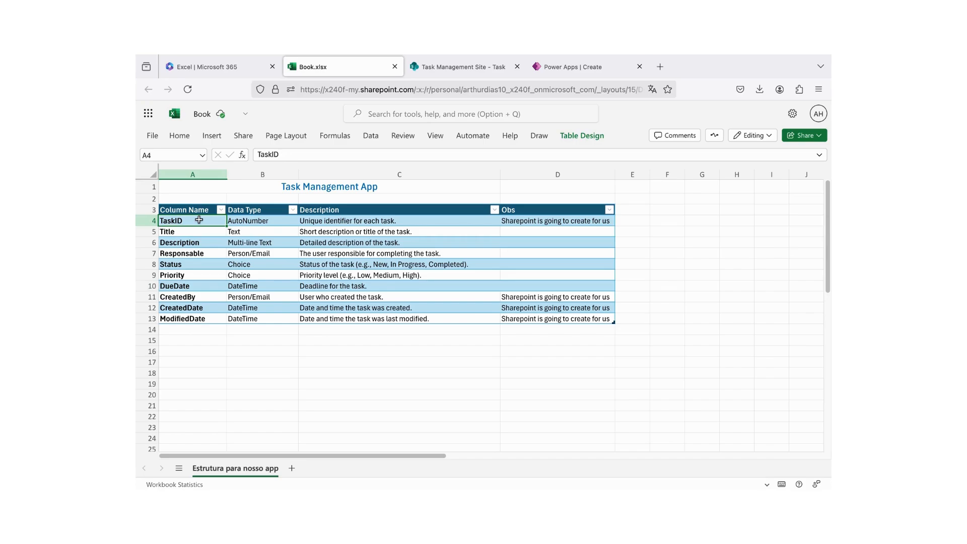
left_click(541, 222)
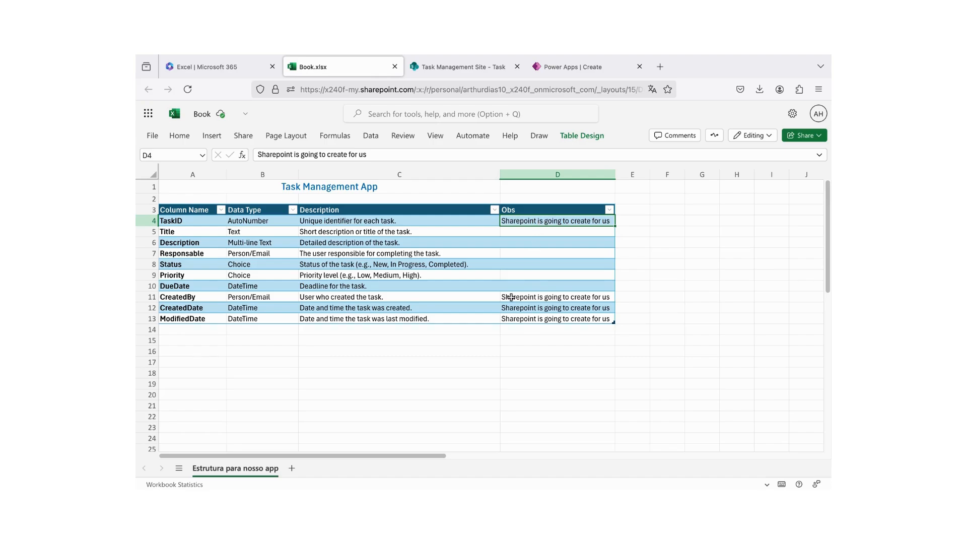
left_click(203, 299)
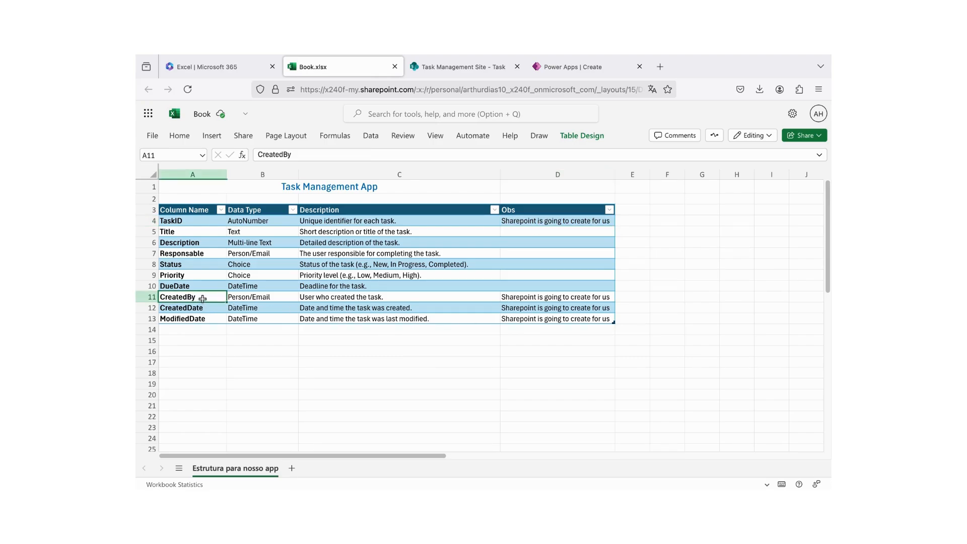
left_click(210, 311)
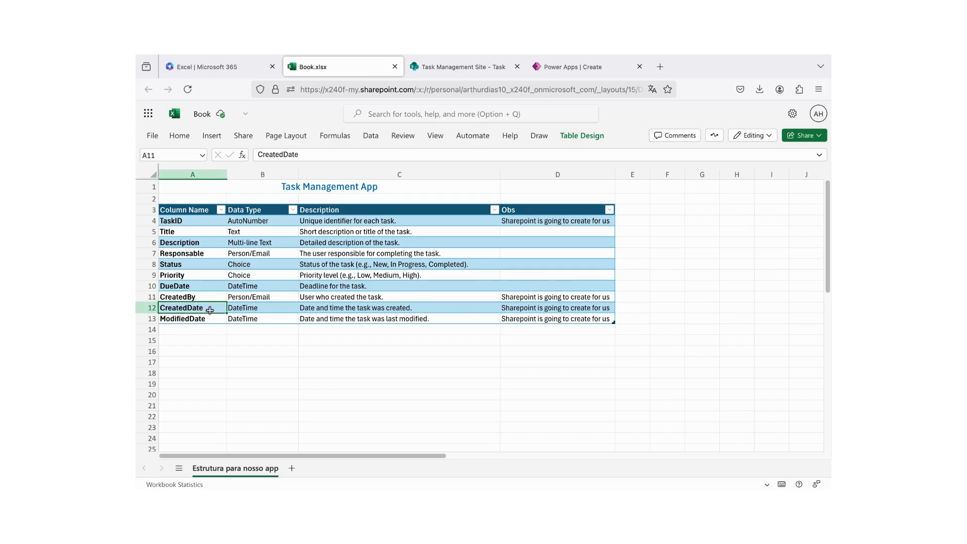
left_click(208, 320)
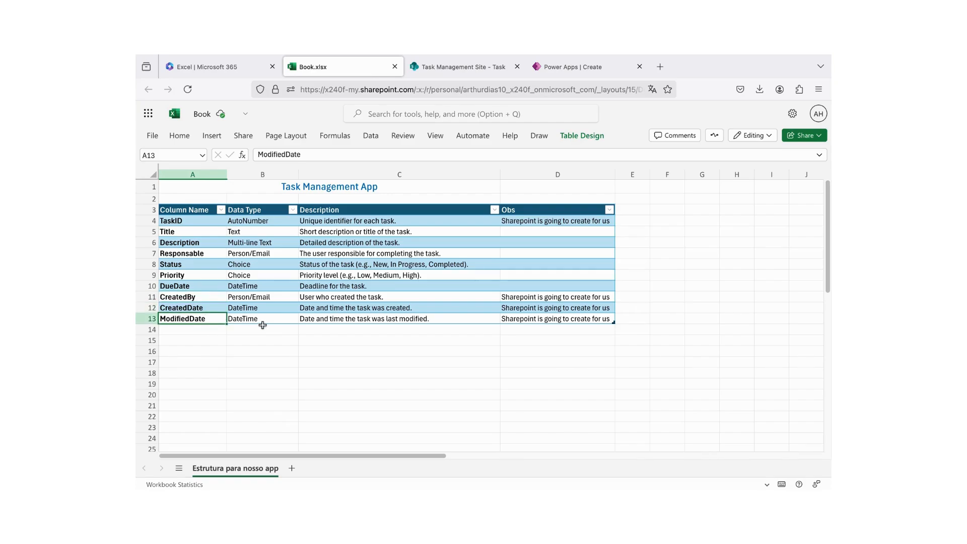
- Return to the SharePoint Task list and look over all of its columns
left_click(458, 68)
left_click_drag(539, 486, 700, 487)
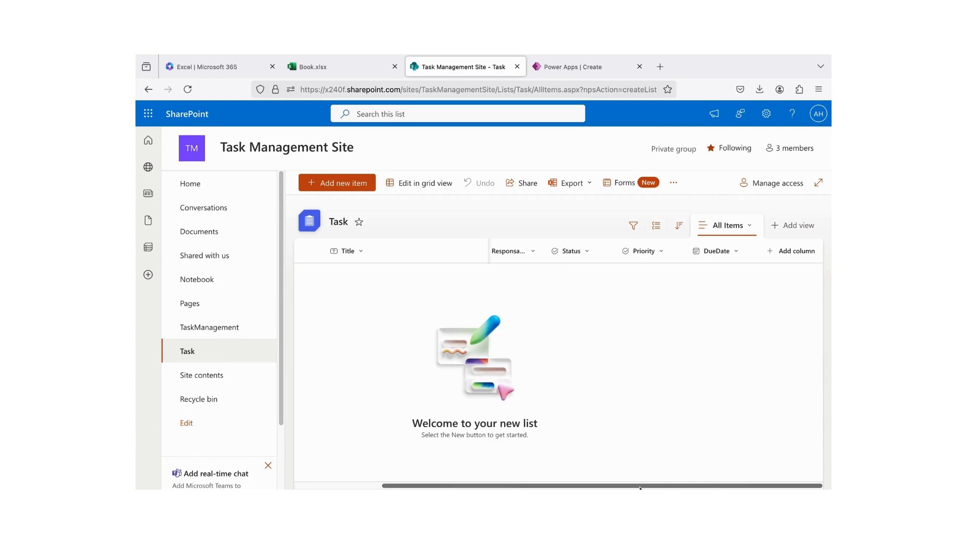
scroll(665, 488, "left", 3)
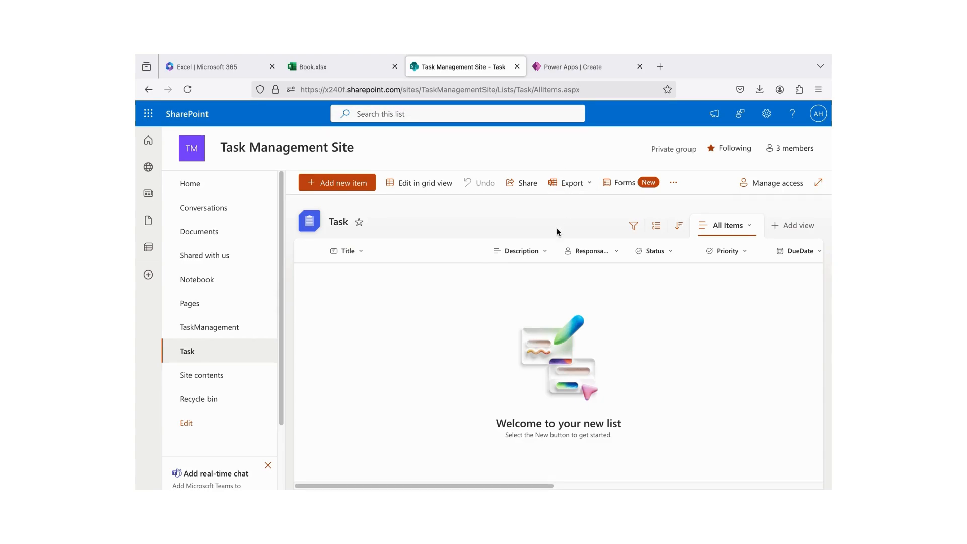
- Switch to Power Apps and start creating a new app from a SharePoint list
left_click(575, 68)
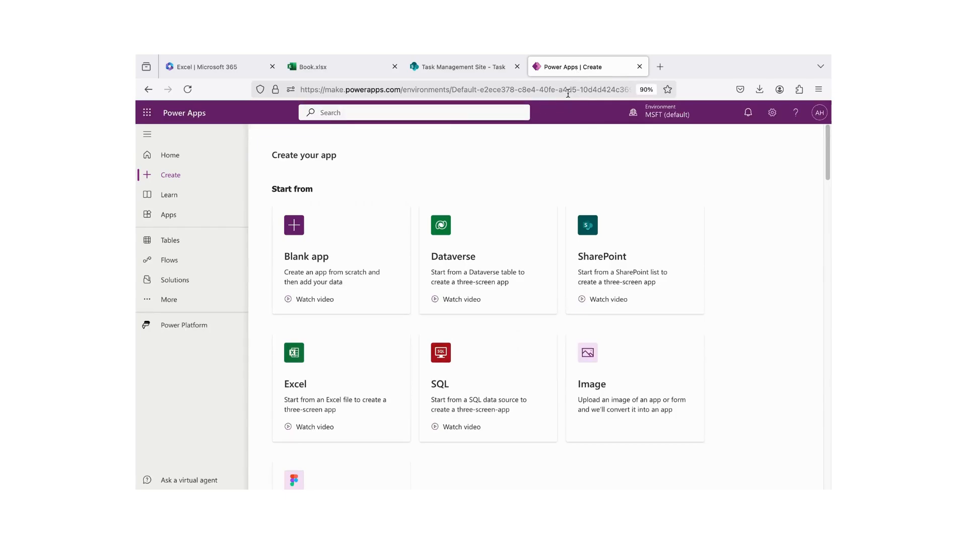
left_click(195, 160)
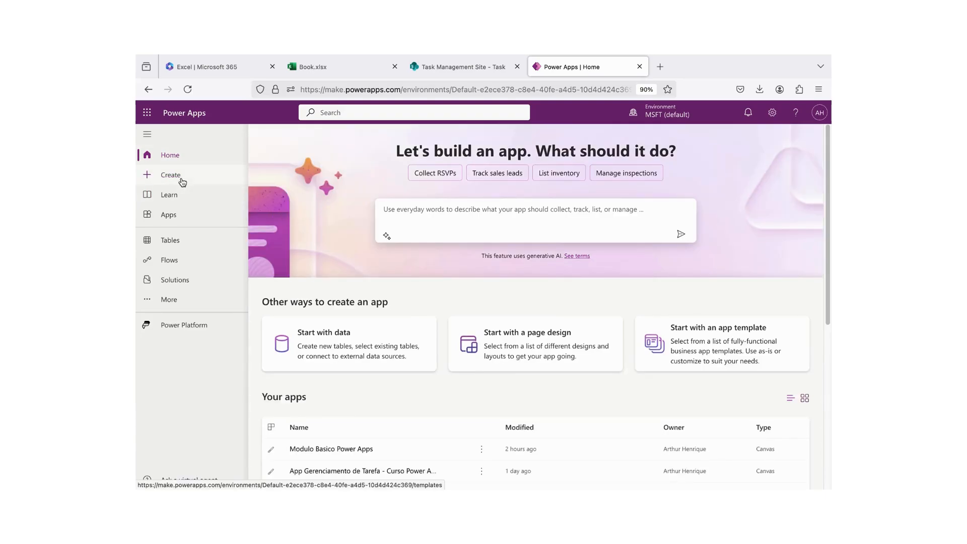
left_click(183, 182)
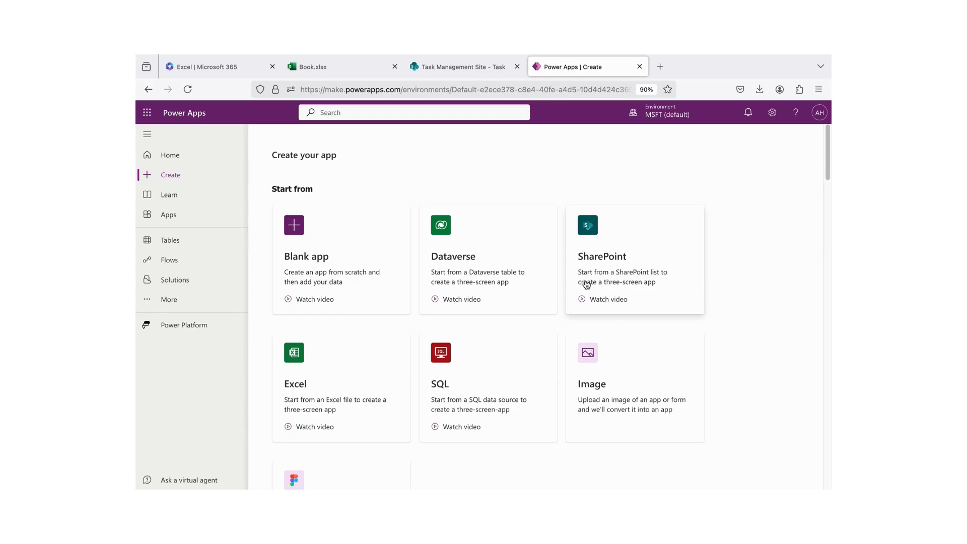
left_click(651, 245)
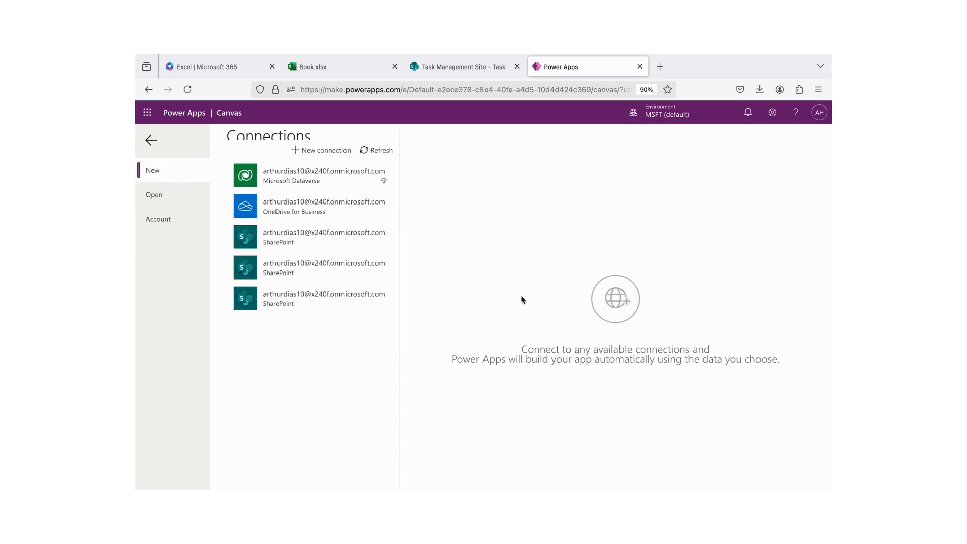
- Use the first SharePoint connection to connect the app to the Task list on the Task Management Site
left_click(310, 247)
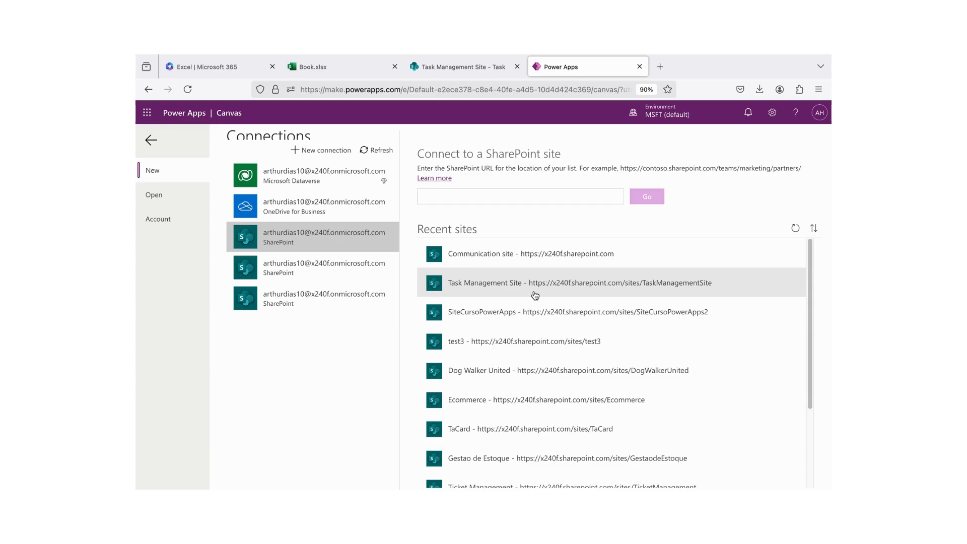
left_click(534, 294)
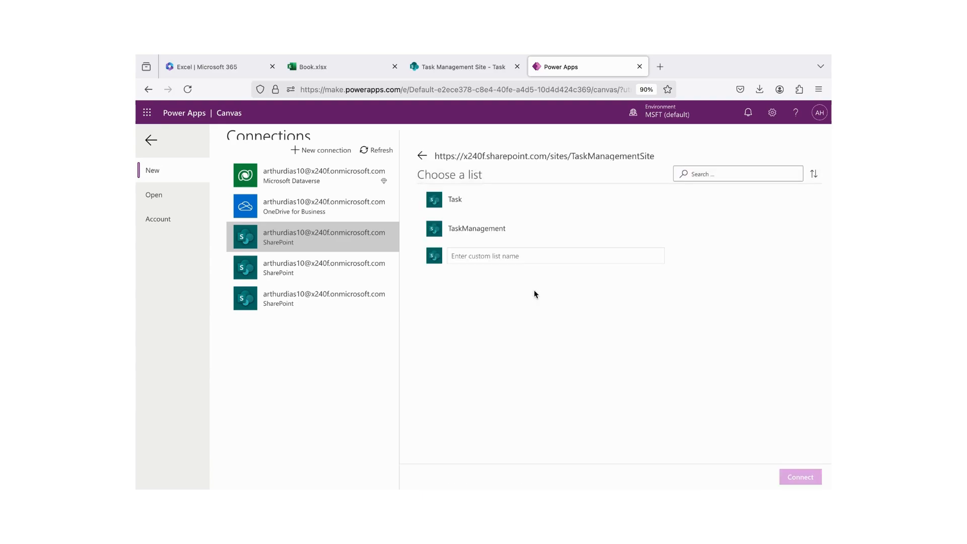
left_click(471, 204)
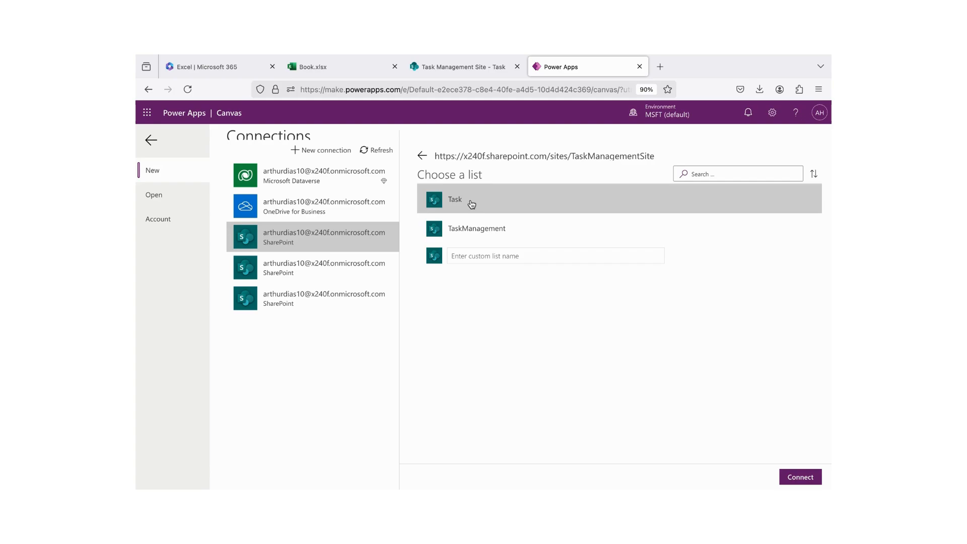
left_click(796, 478)
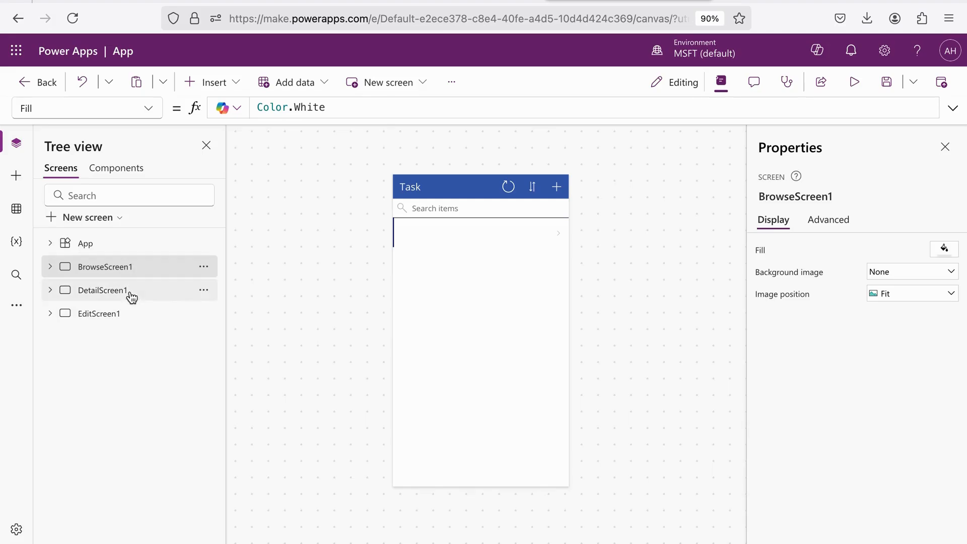
- Inspect the gallery and the other controls on BrowseScreen1 of the generated app
mouse_move(413, 300)
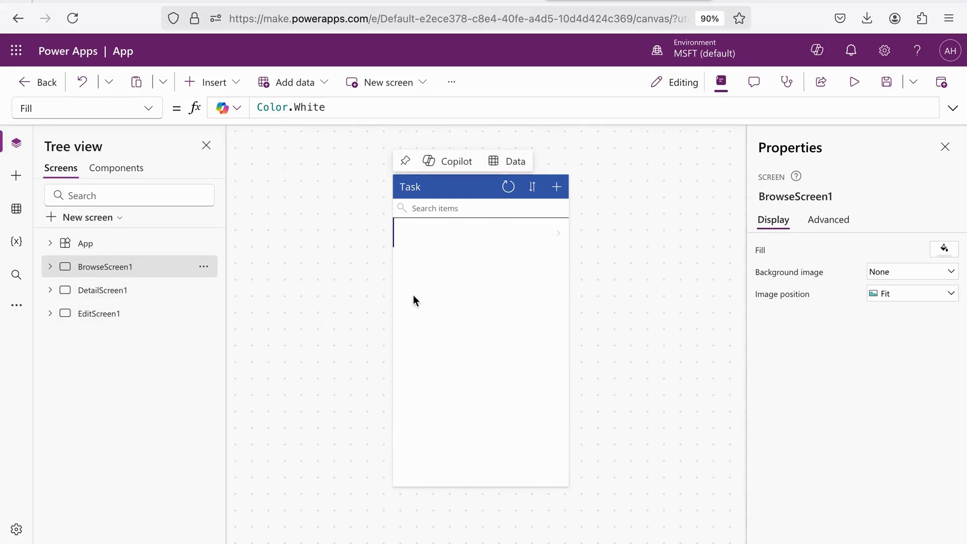
left_click(440, 303)
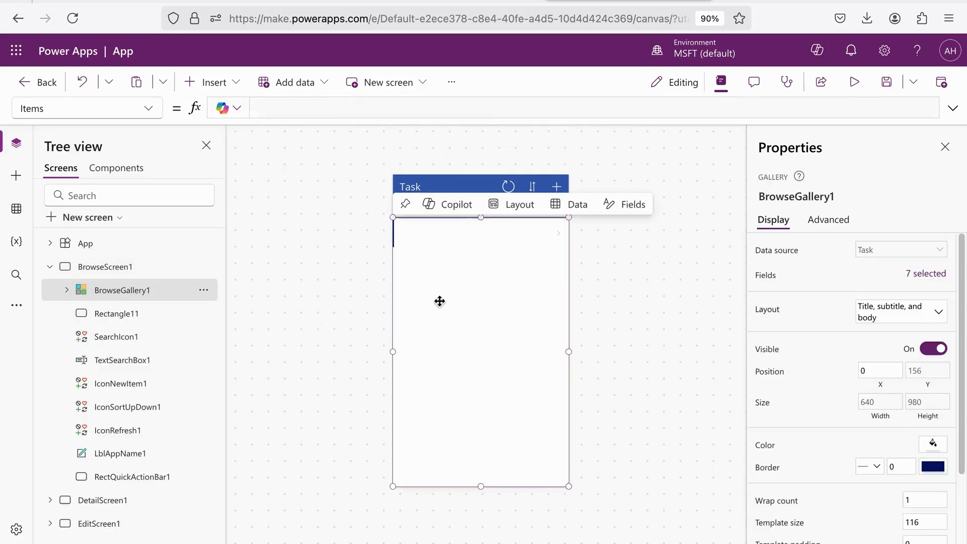
left_click(48, 266)
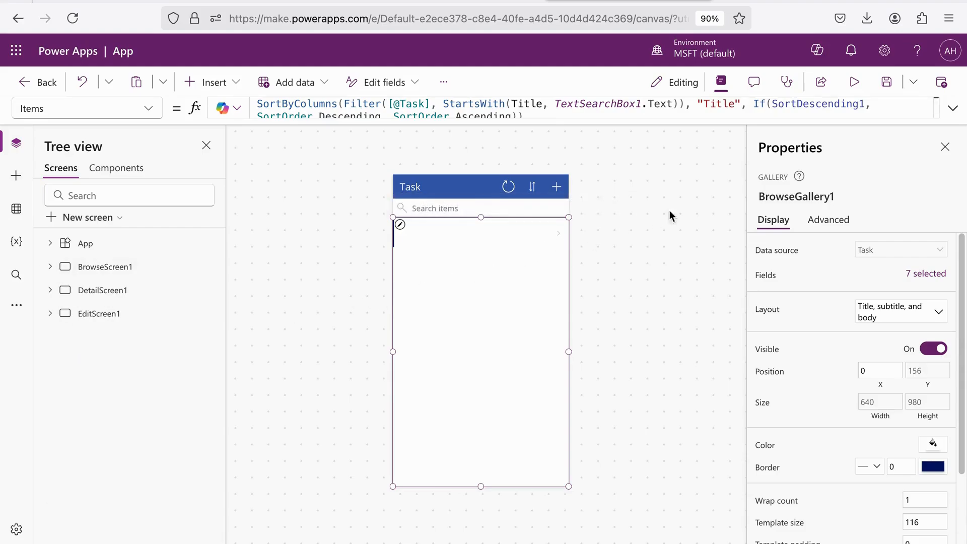
- Preview the app and start a new task titled "Finish the homework until 20th"
left_click(857, 89)
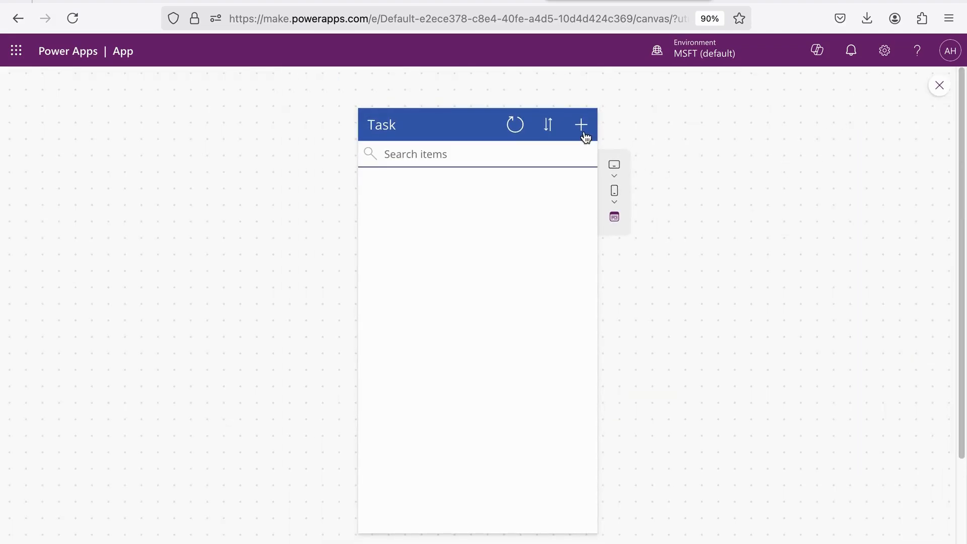
left_click(582, 126)
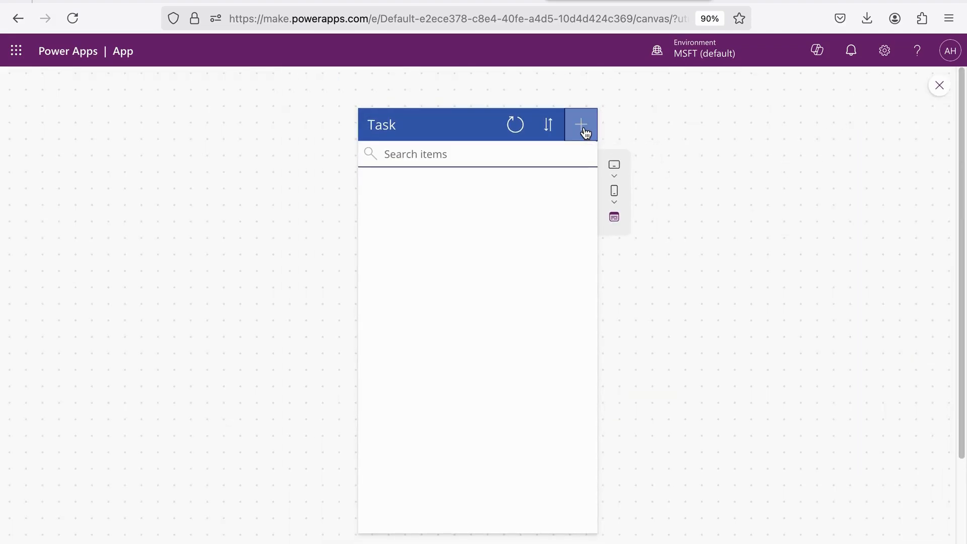
left_click(444, 183)
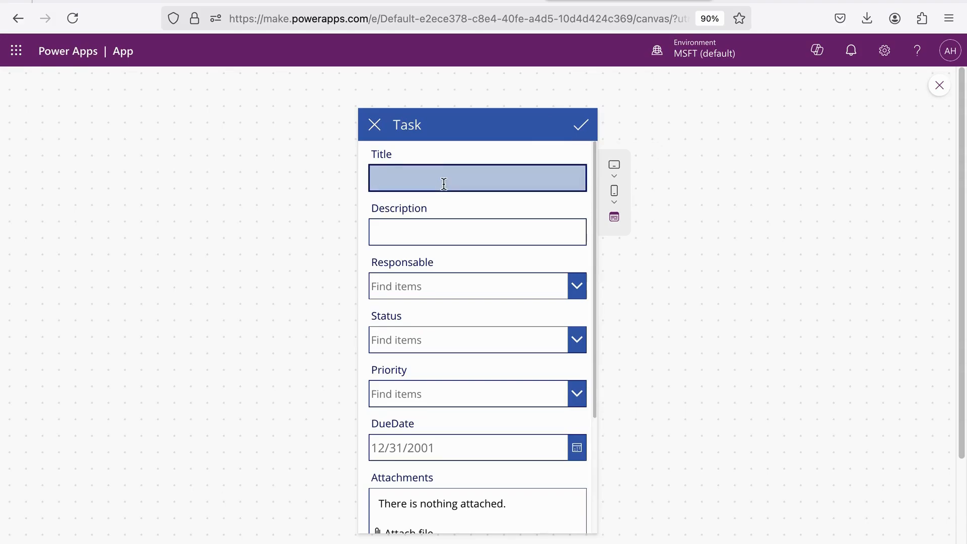
type("Finish the homework until 20")
- Copy the title into the Description and extend it to "Finish the homework until 20th because you need to"
key("ctrl+a")
key("ctrl+c")
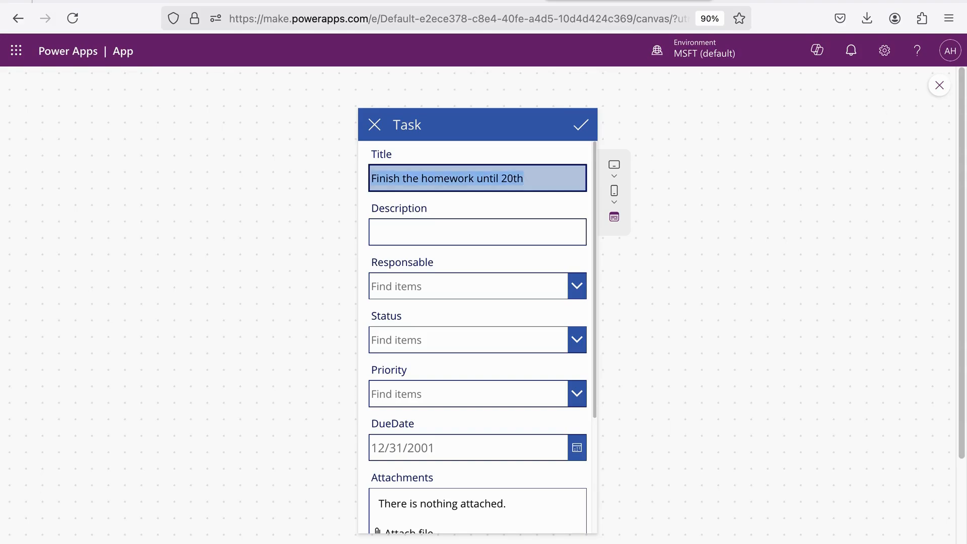
left_click(466, 231)
key("ctrl+v")
type("bec")
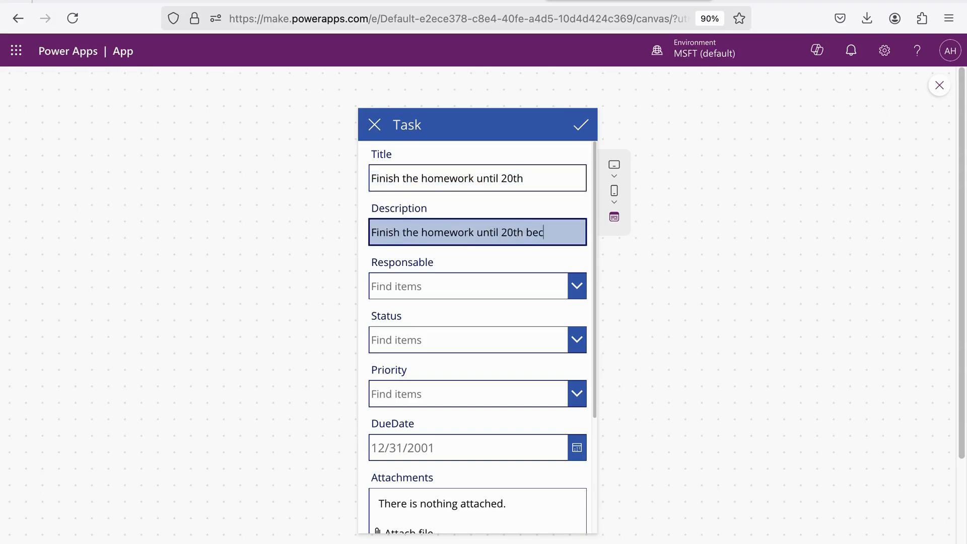
type("ause you need to")
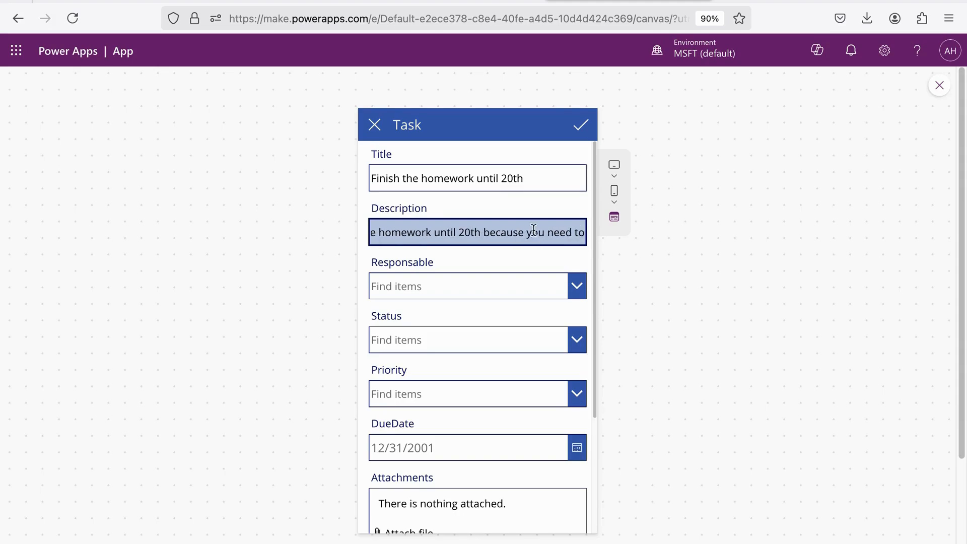
left_click(645, 268)
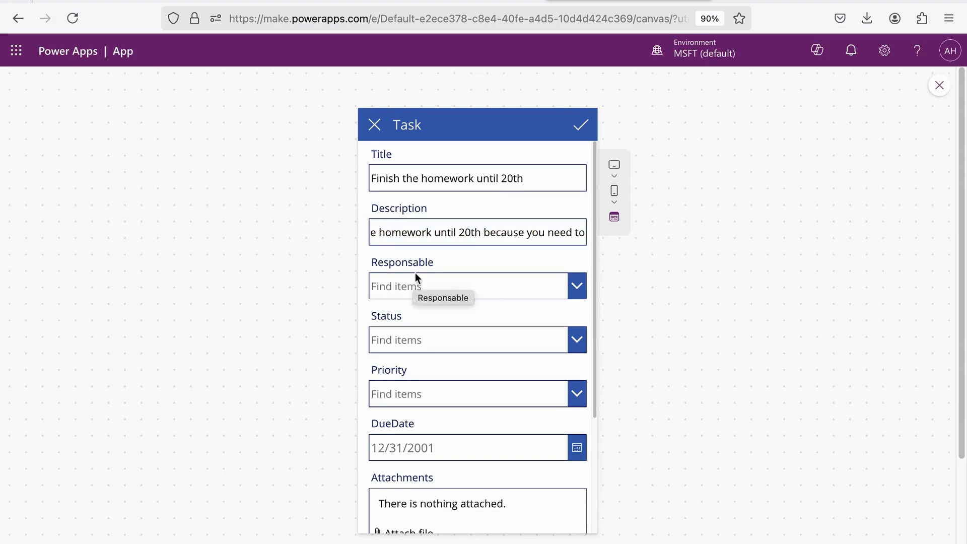
- Check how people are listed in the Responsable field, then leave the preview
left_click(442, 285)
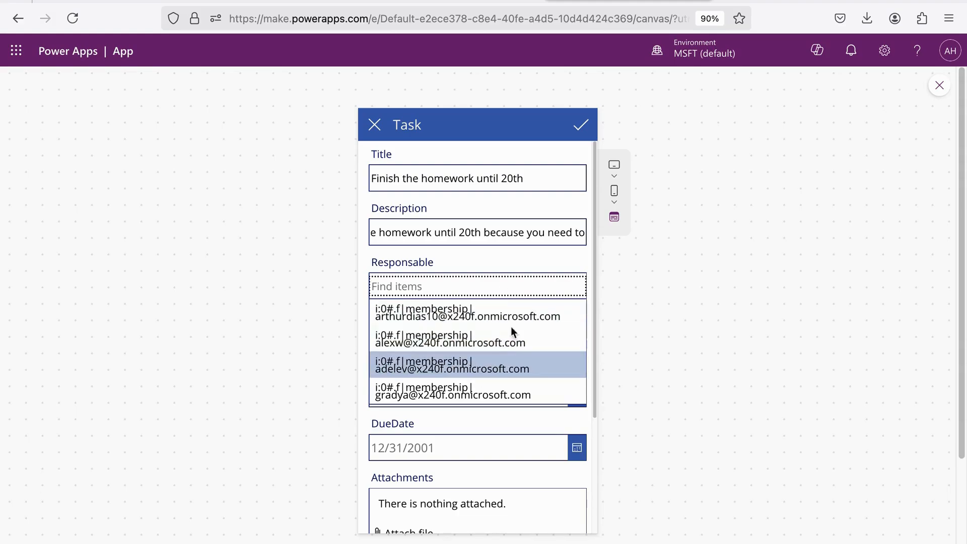
left_click(653, 313)
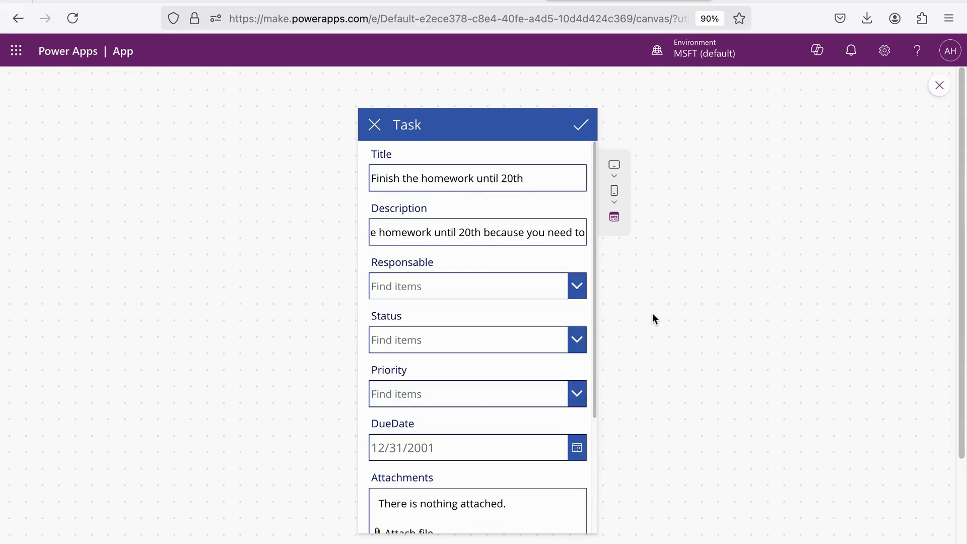
key("Escape")
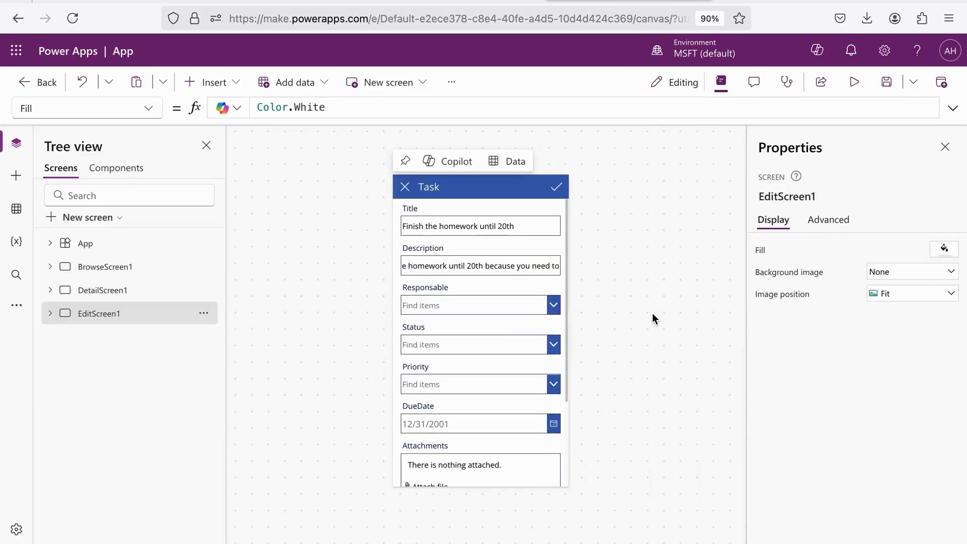
- Unlock the properties of the Responsable card on EditScreen1
left_click(442, 293)
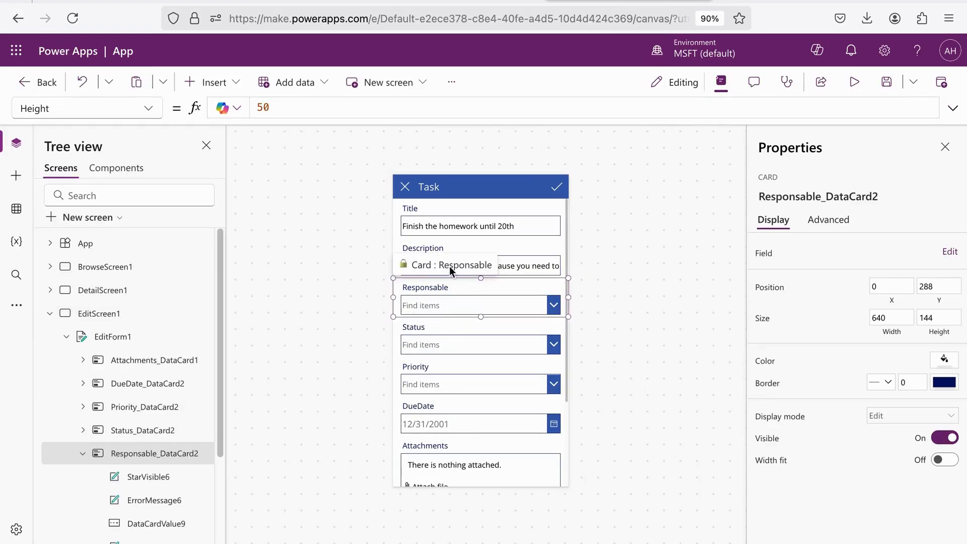
left_click(829, 222)
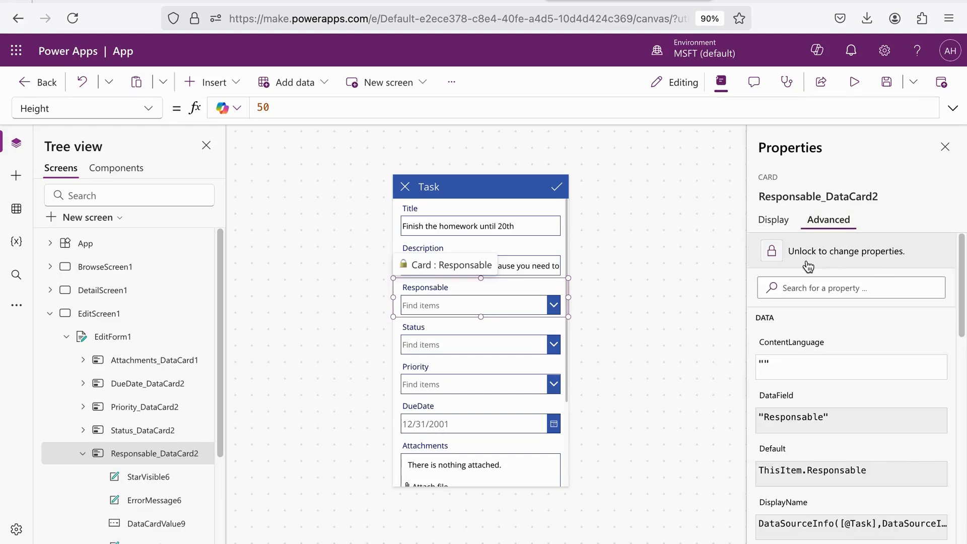
left_click(836, 252)
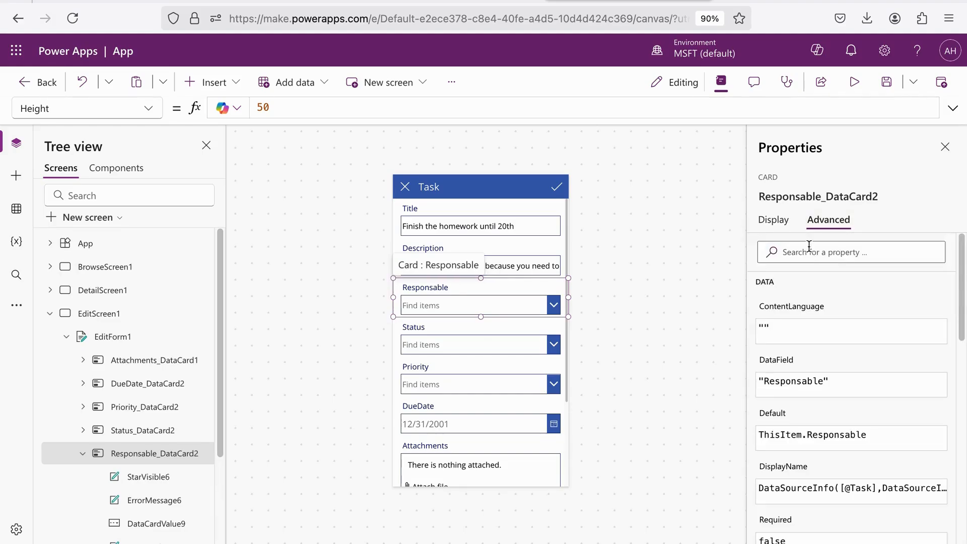
left_click(773, 220)
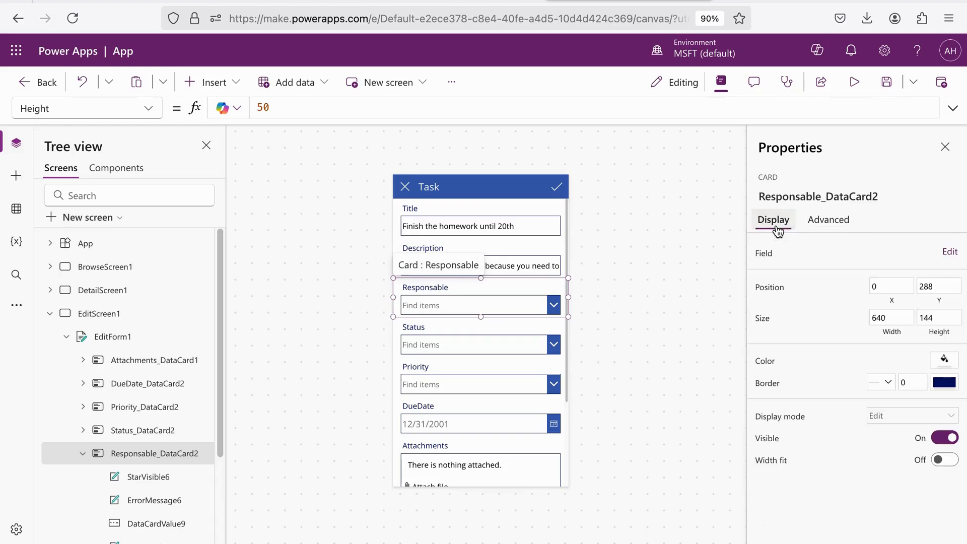
- Set both the primary text and the search field of the Responsable combo box to DisplayName
left_click(457, 305)
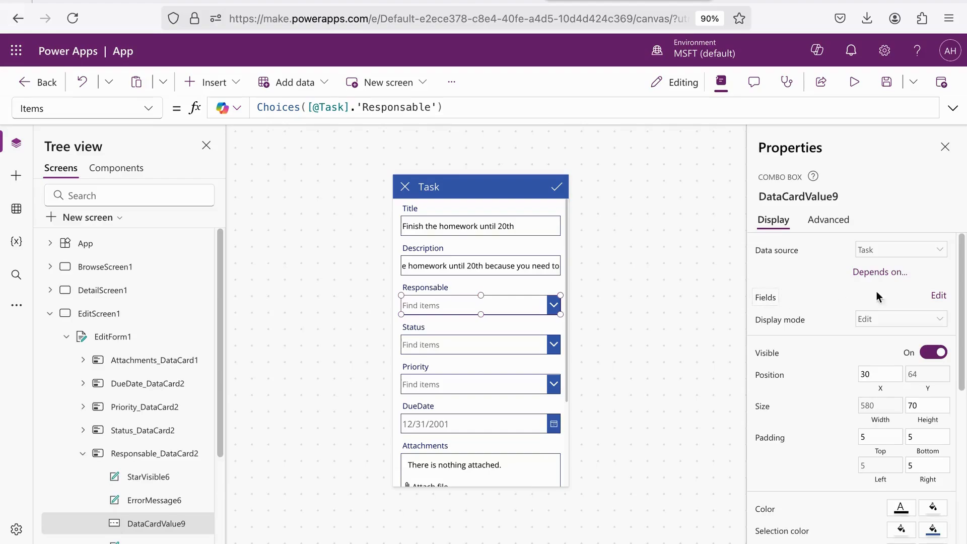
left_click(937, 296)
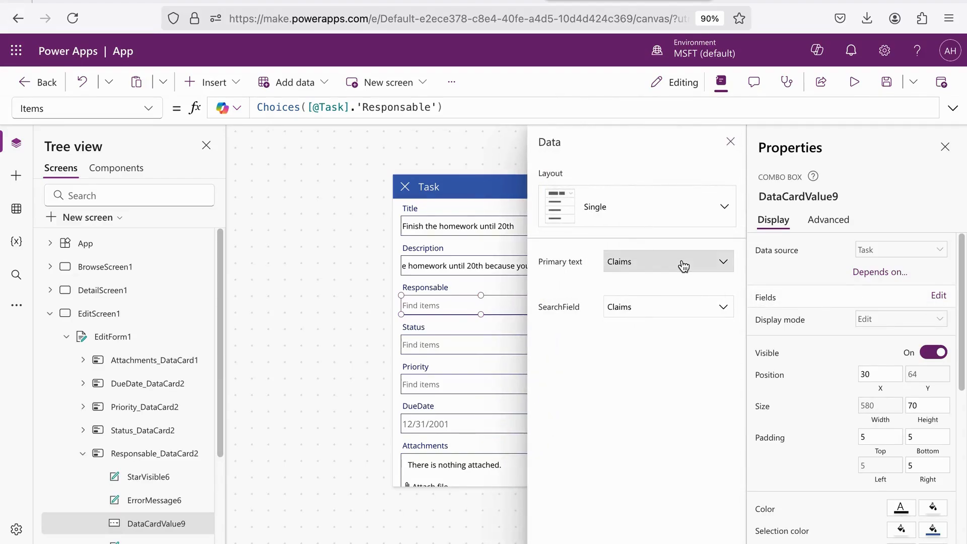
left_click(684, 266)
left_click(655, 317)
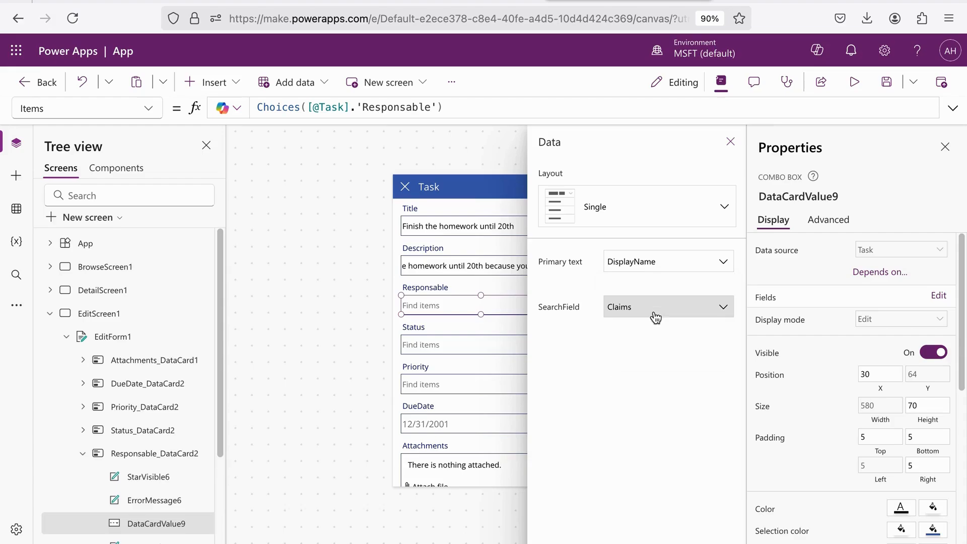
left_click(657, 313)
left_click(653, 361)
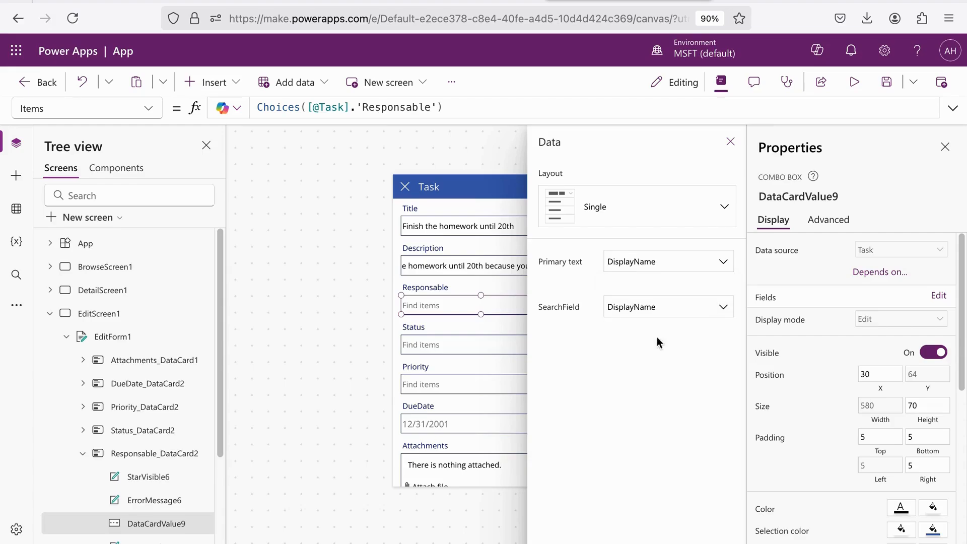
left_click(730, 142)
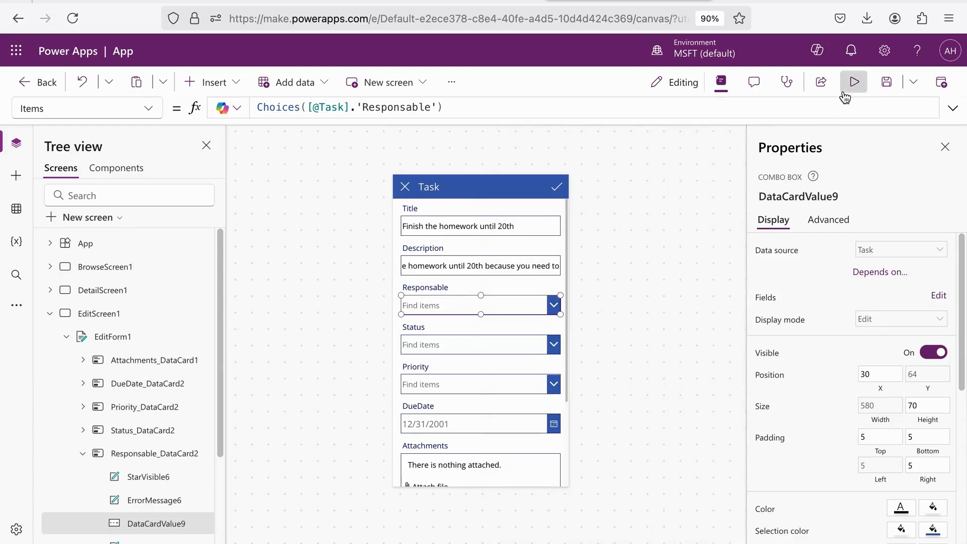
- Preview the app again and choose the first listed person as Responsable for the new task
left_click(844, 95)
left_click(522, 290)
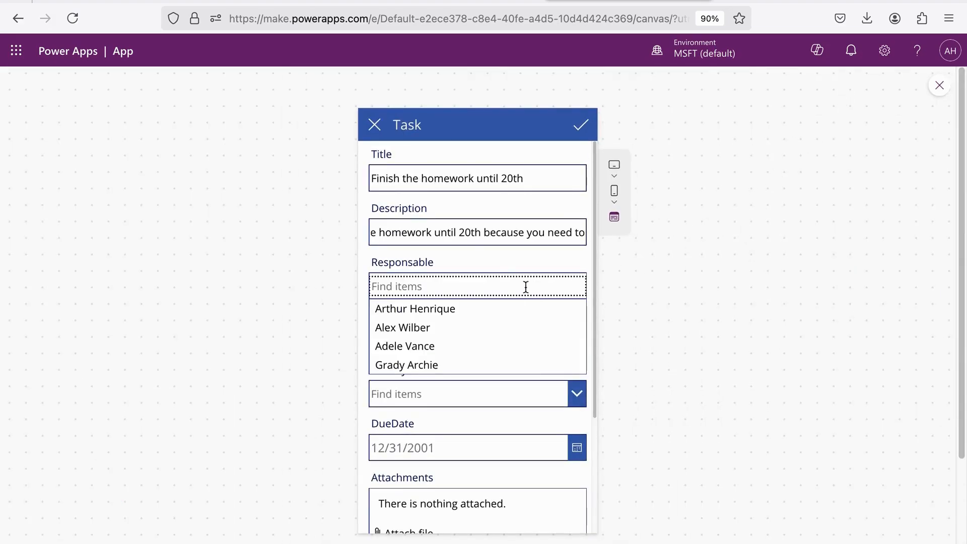
left_click(449, 314)
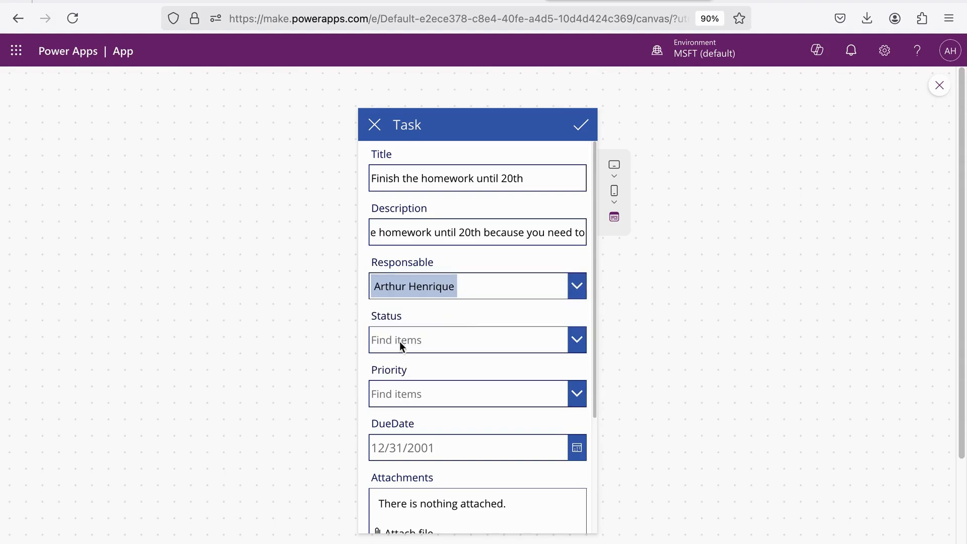
- Set the new task's Status to New and its Priority to Medium
left_click(438, 339)
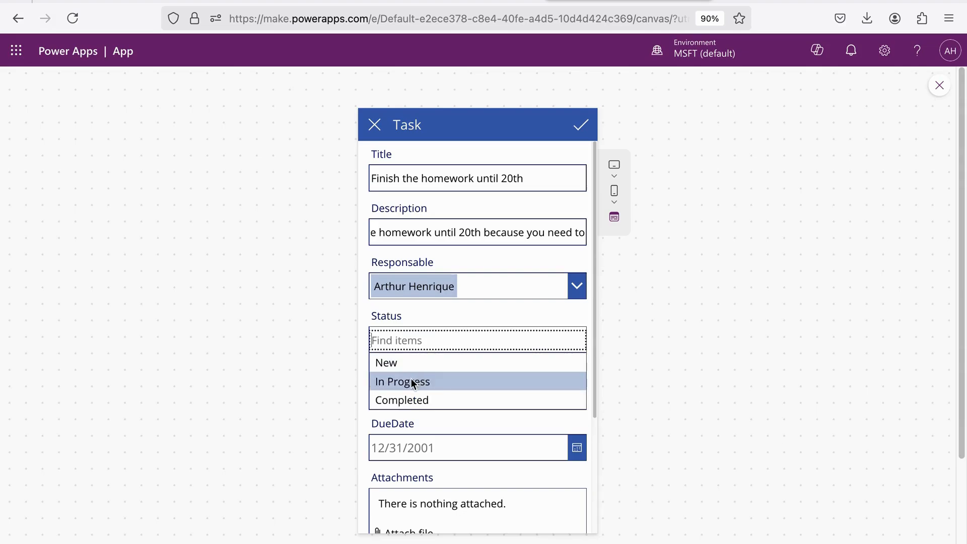
left_click(416, 363)
scroll(397, 372, "down", 1)
left_click(509, 361)
left_click(425, 395)
scroll(428, 395, "down", 1)
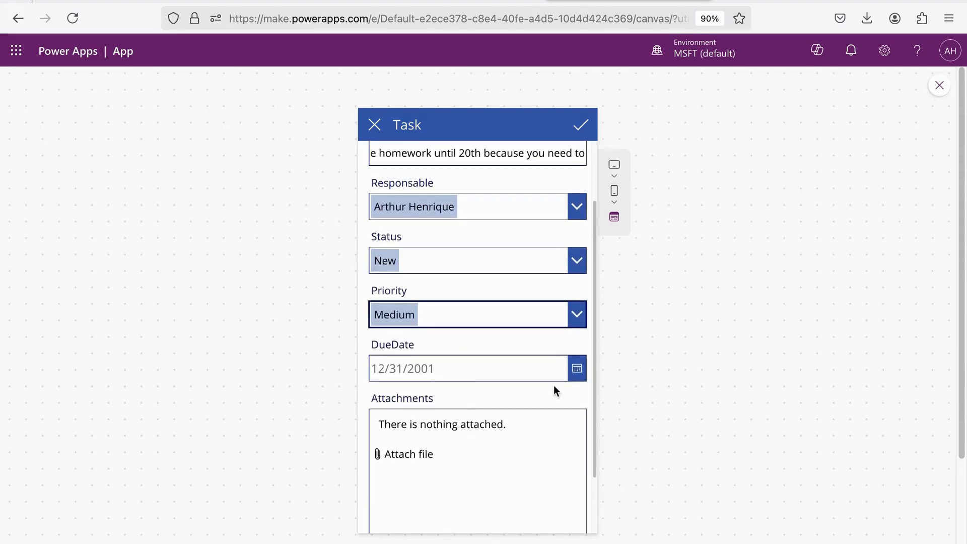
- Set the new task's DueDate to 2/20/2025 and submit the form
left_click(574, 373)
left_click(552, 353)
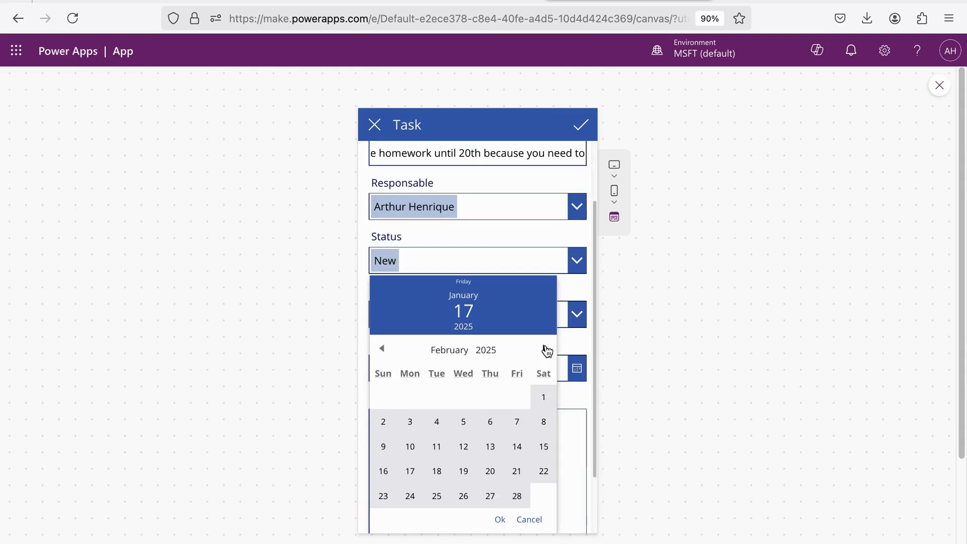
left_click(492, 479)
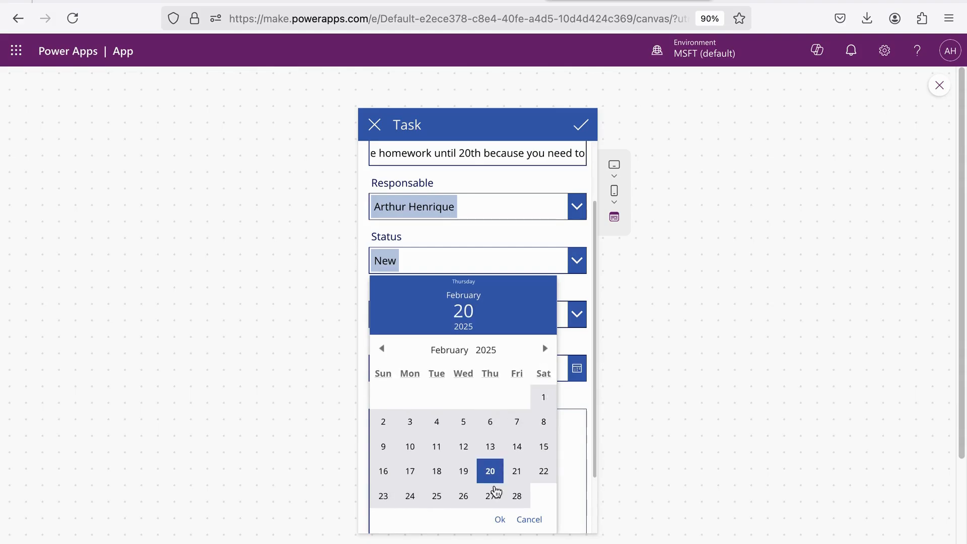
left_click(499, 519)
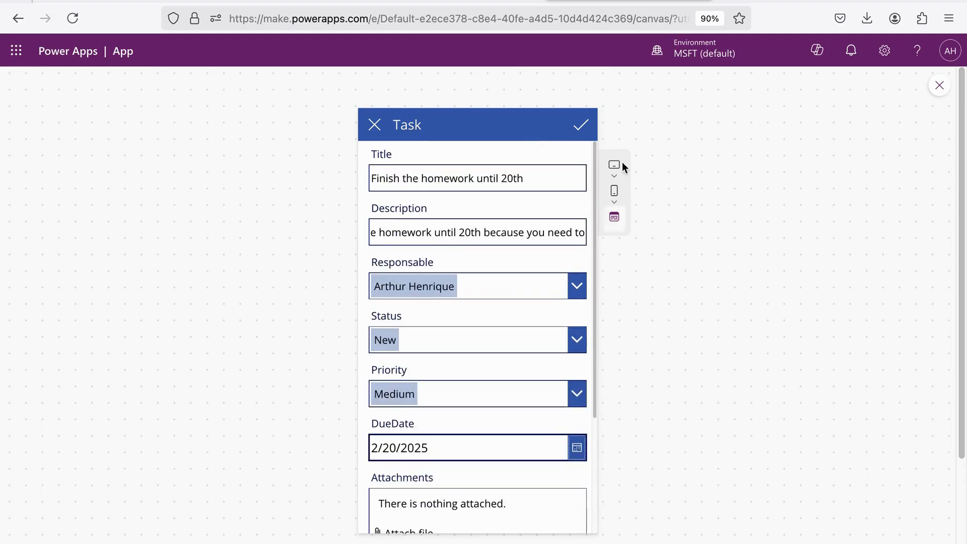
left_click(584, 130)
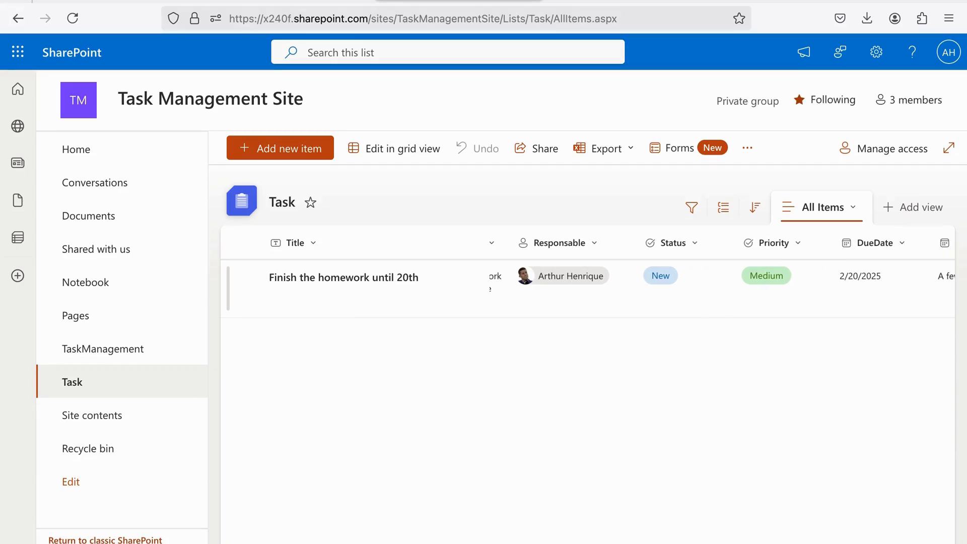
- Check the new item's columns in the SharePoint Task list, and close the app preview in Power Apps
scroll(722, 272, "right", 5)
scroll(722, 272, "right", 3)
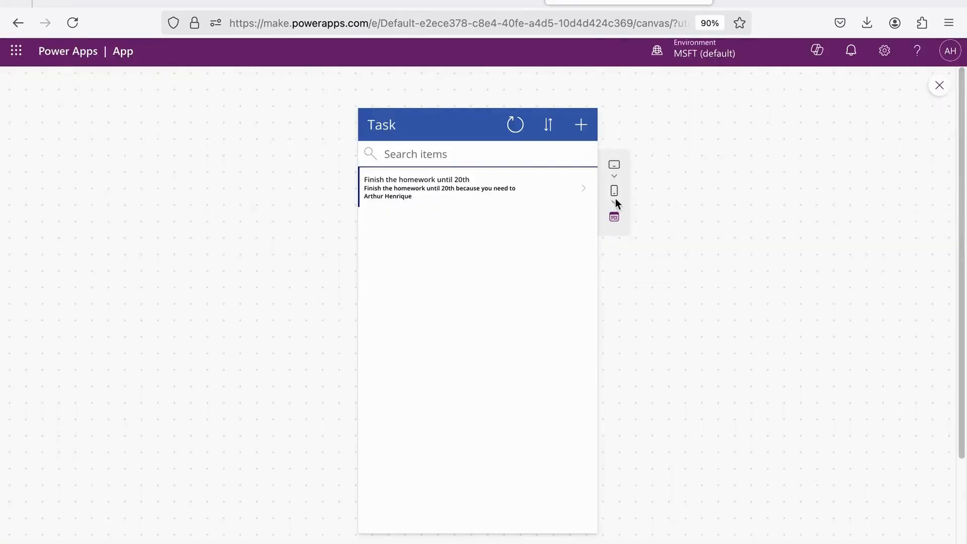
left_click(940, 87)
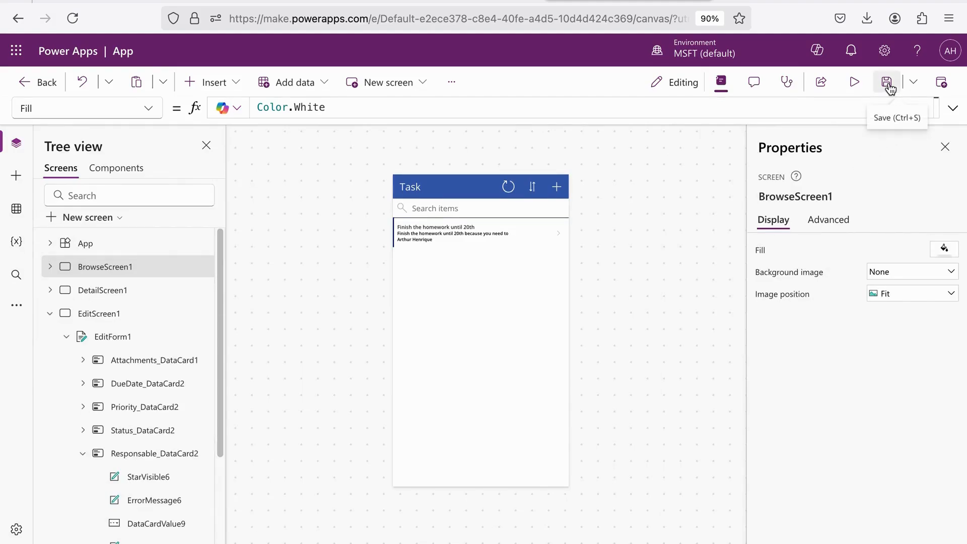
left_click(888, 87)
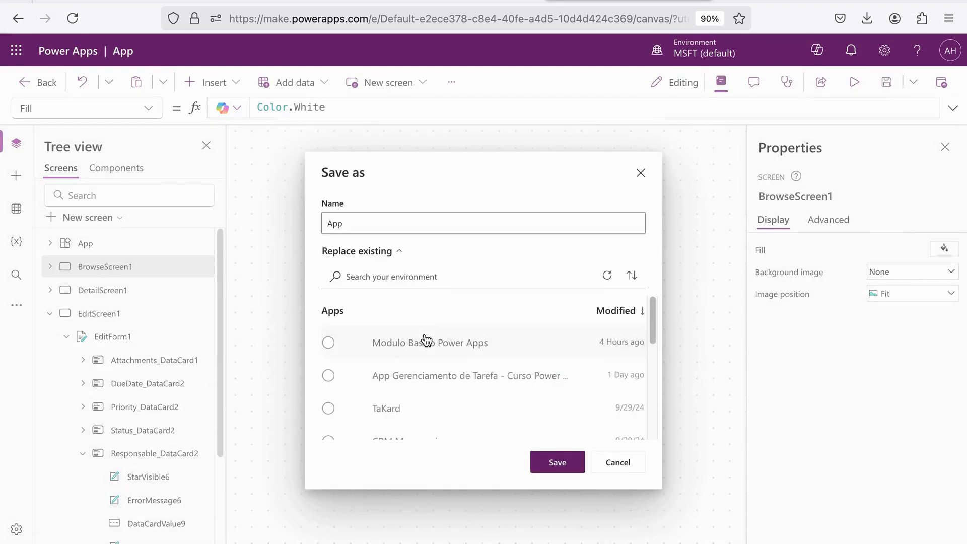
left_click(411, 342)
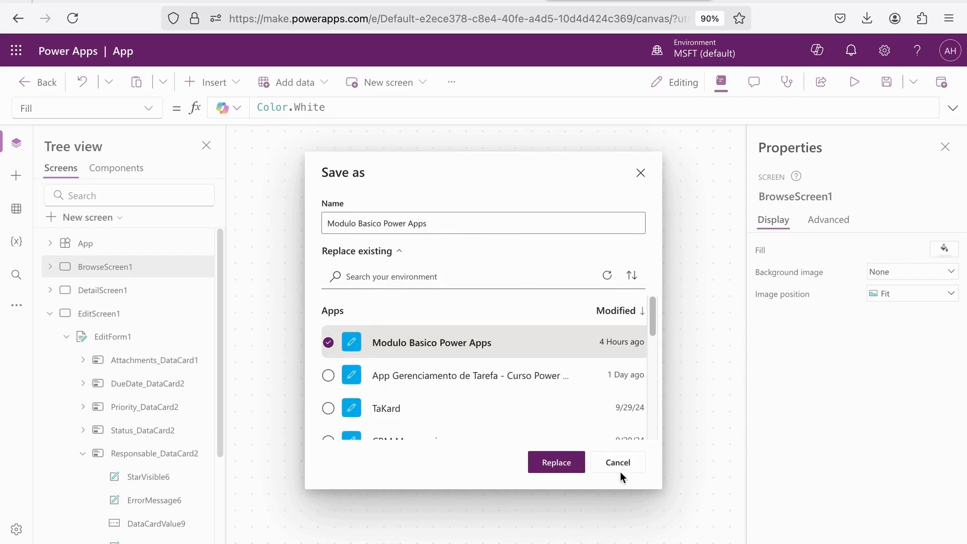
left_click(619, 470)
- Save the app under the name TaskManagementApp and publish it
left_click(882, 80)
left_click(418, 314)
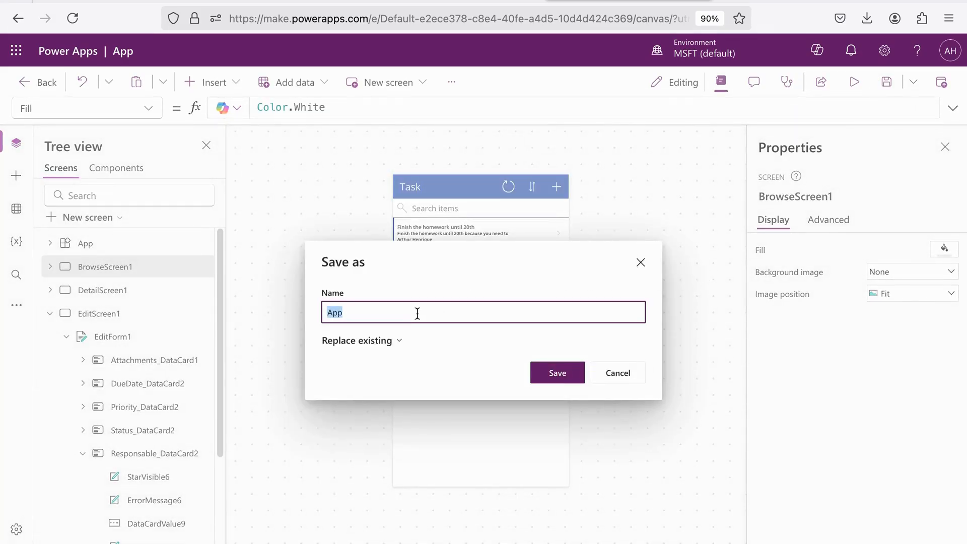
type("TaskManagementApp")
left_click(541, 368)
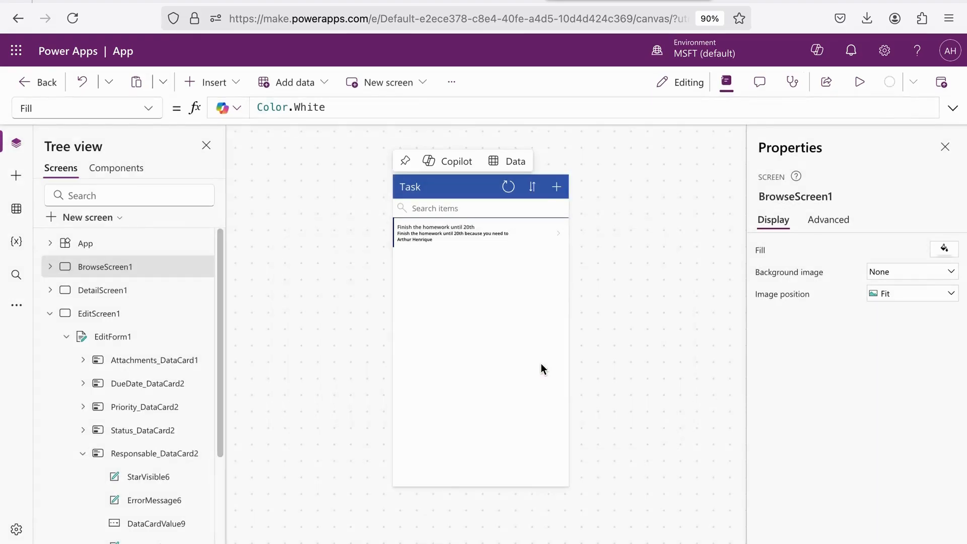
left_click(942, 83)
left_click(513, 453)
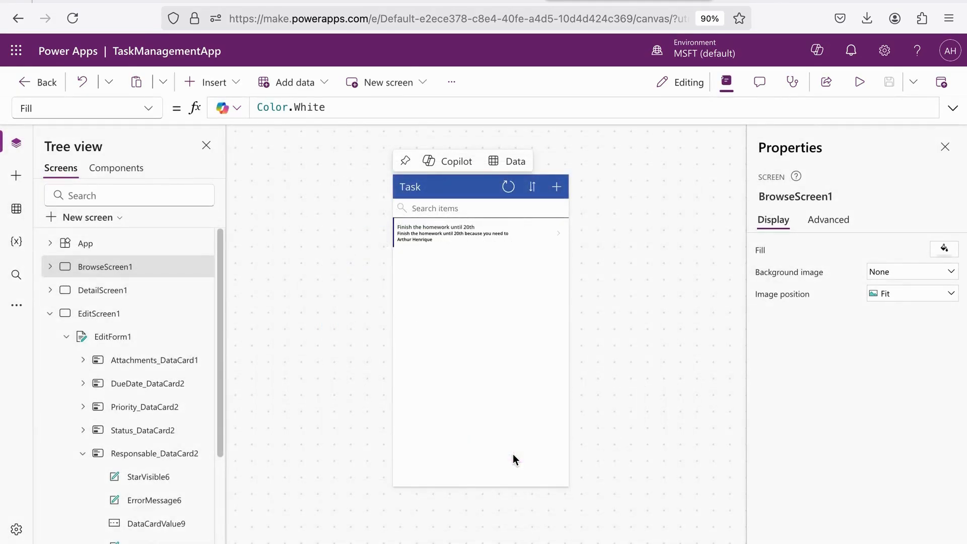
- Play TaskManagementApp from the Power Apps list of apps and allow its SharePoint connection
left_click(23, 51)
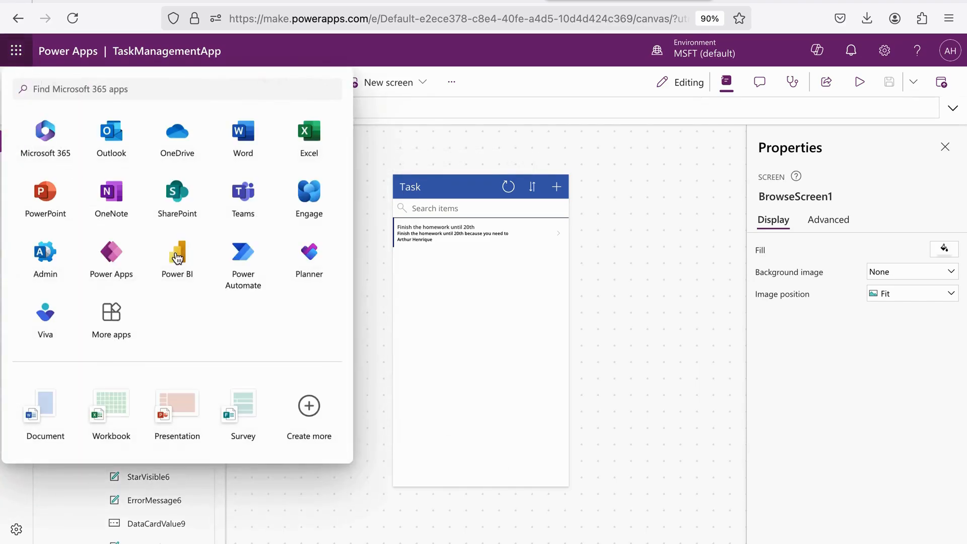
left_click(124, 263)
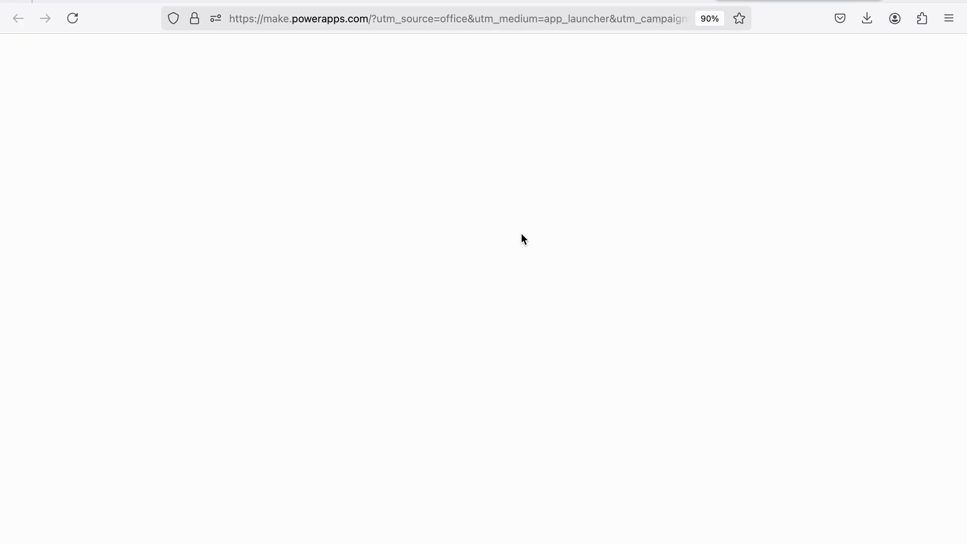
left_click(76, 199)
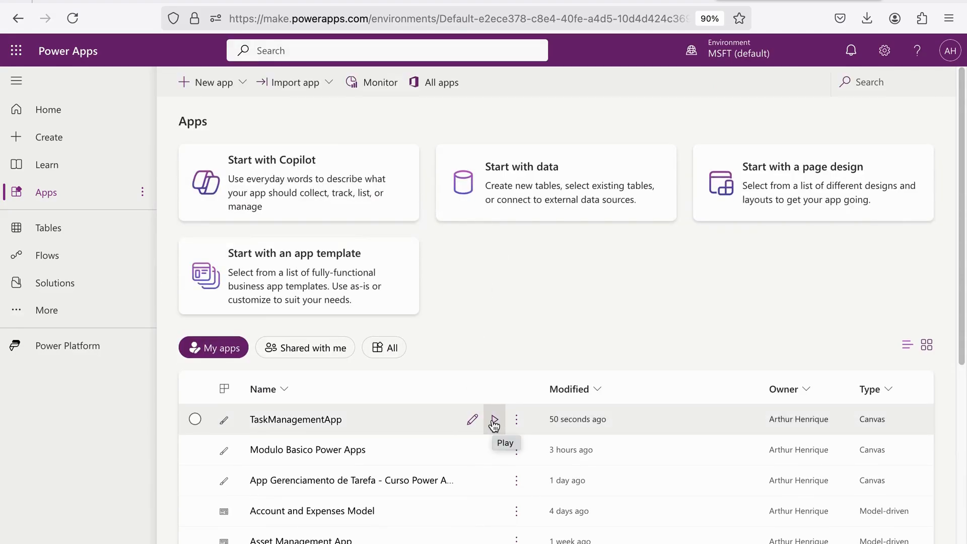
left_click(494, 423)
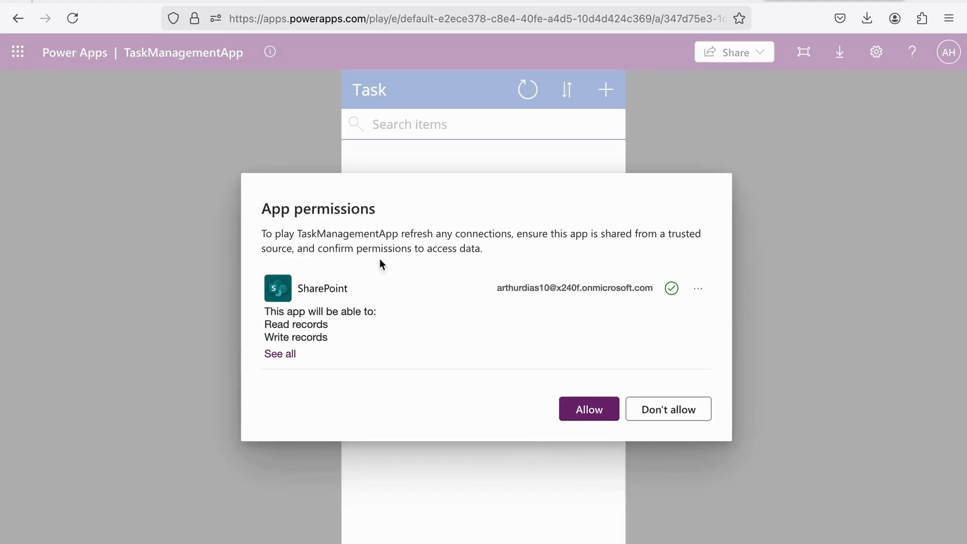
left_click(584, 418)
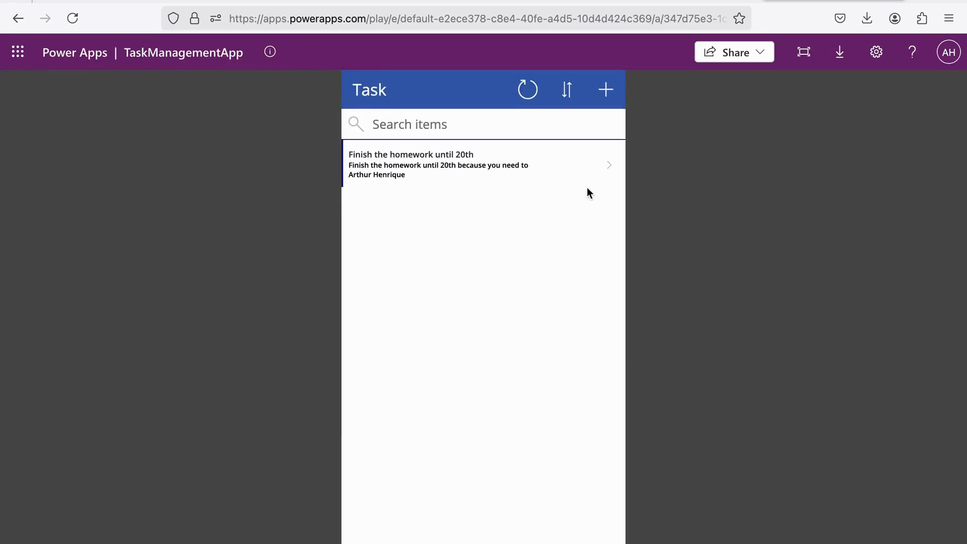
- Try to set the Status of the "Finish the homework until 20th" task to In Progress and save it, and cancel the edit
left_click(619, 181)
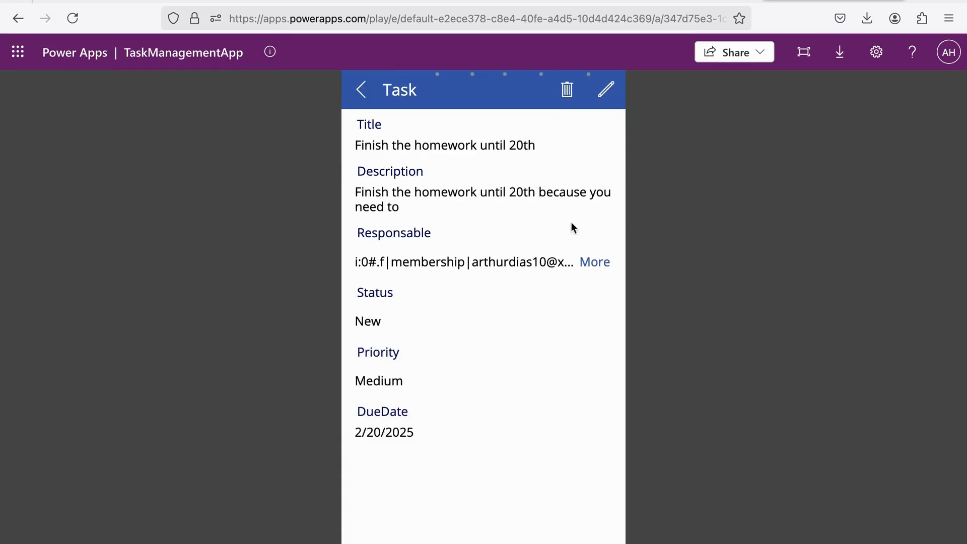
left_click(602, 96)
scroll(493, 359, "down", 3)
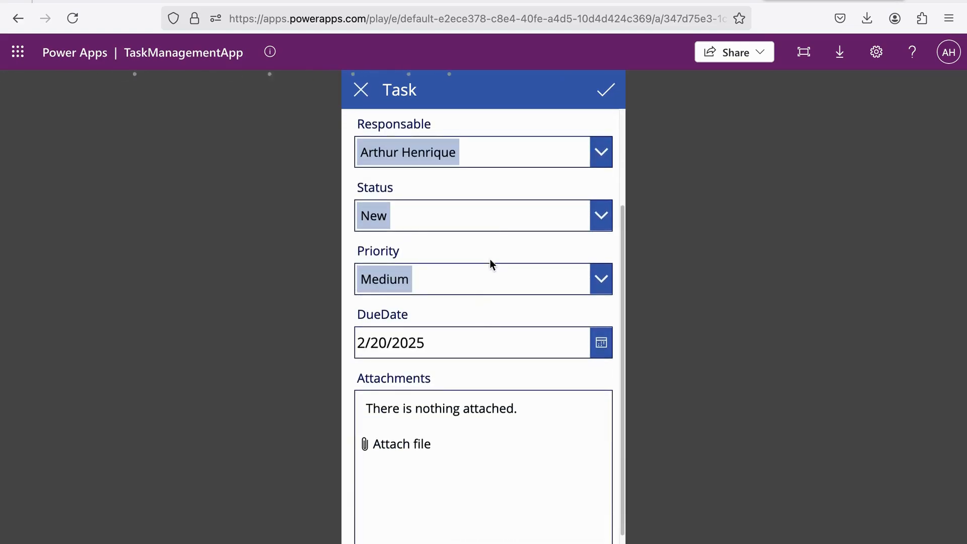
left_click(488, 216)
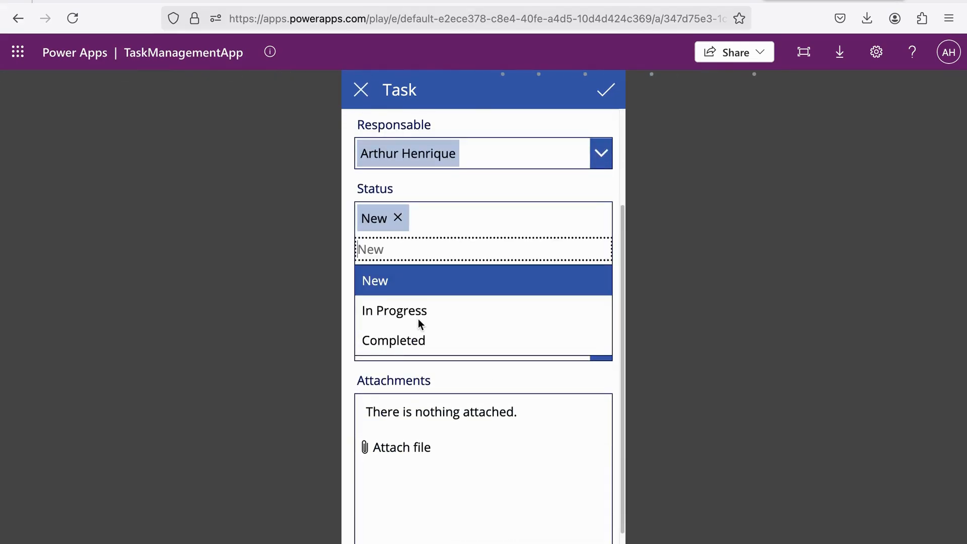
left_click(453, 300)
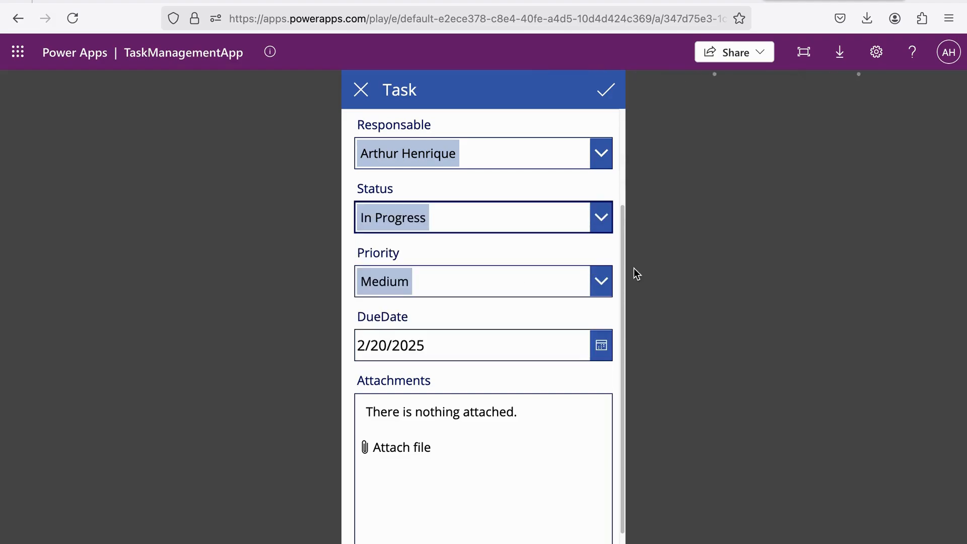
left_click(613, 95)
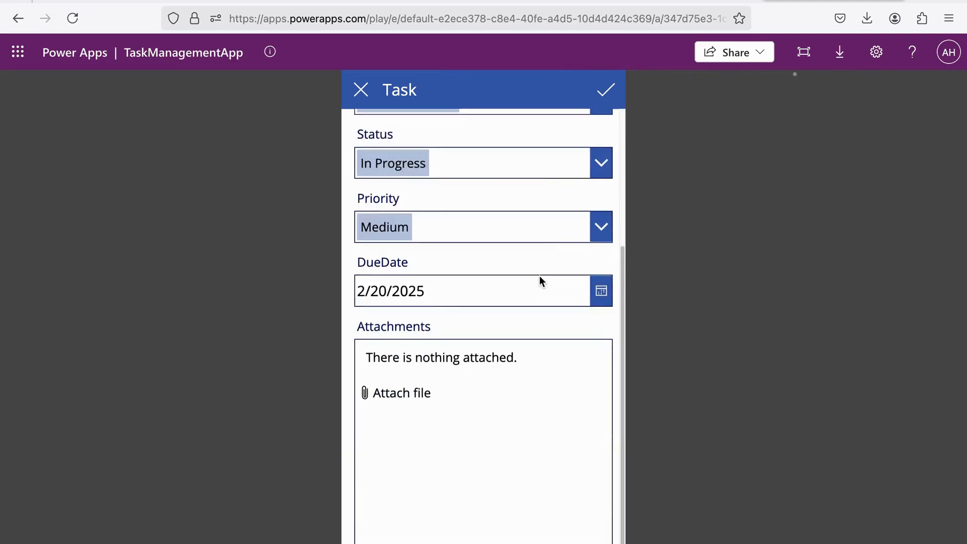
left_click(360, 92)
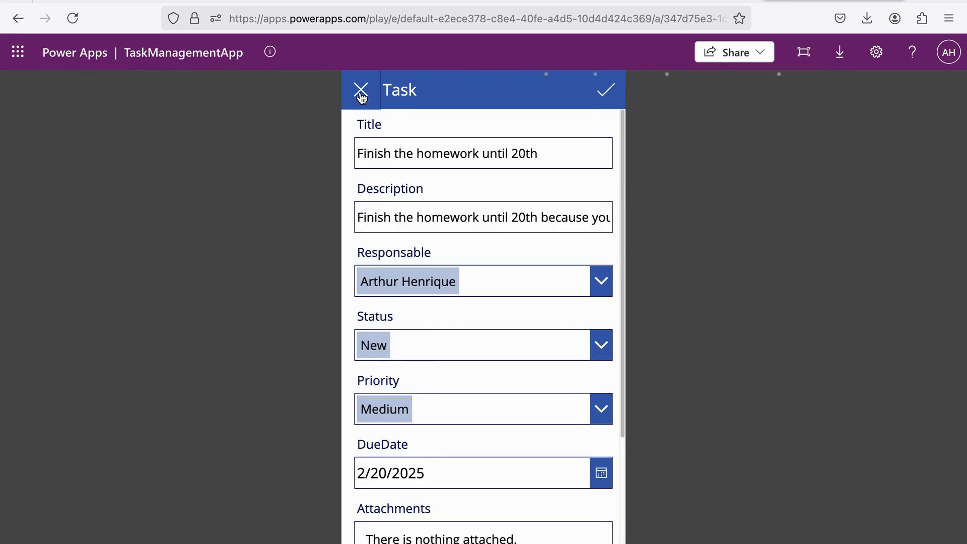